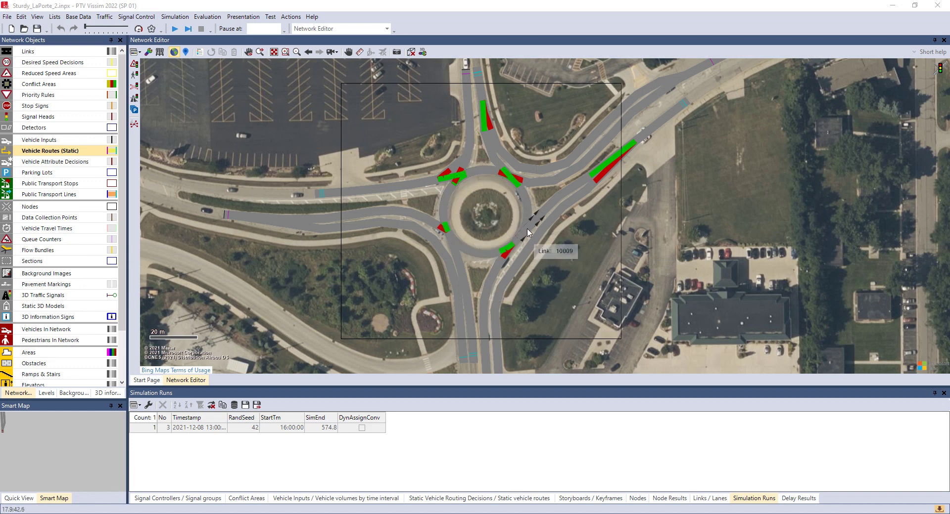
Step: Toggle the links to wireframe and back, then review and accept the simulation parameters
click(159, 52)
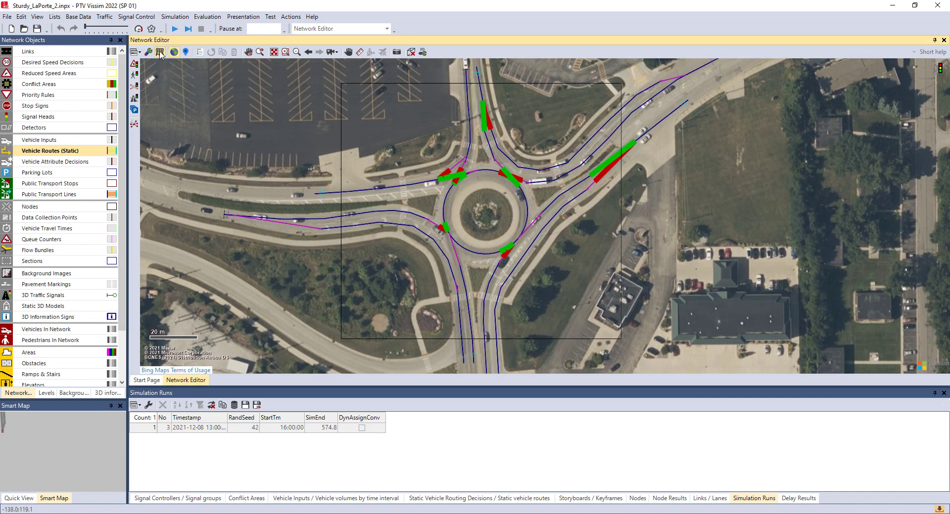
click(159, 52)
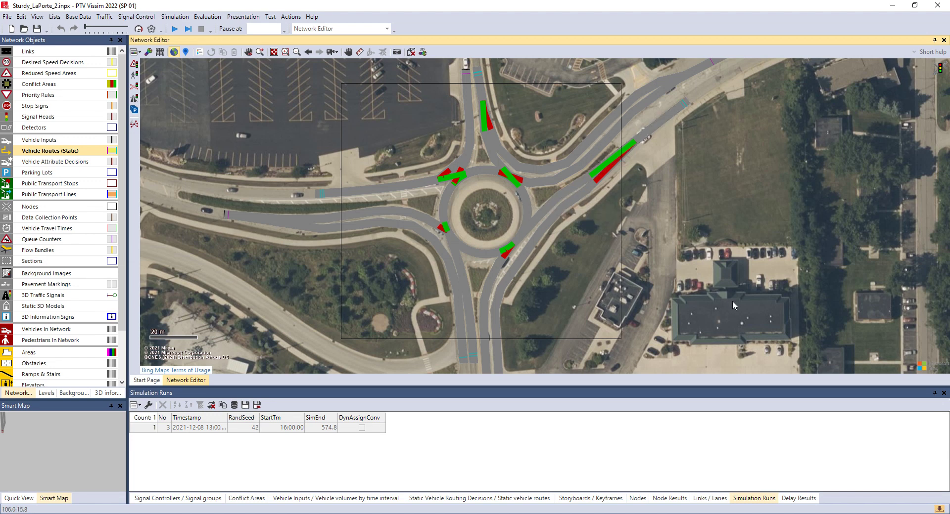
click(175, 16)
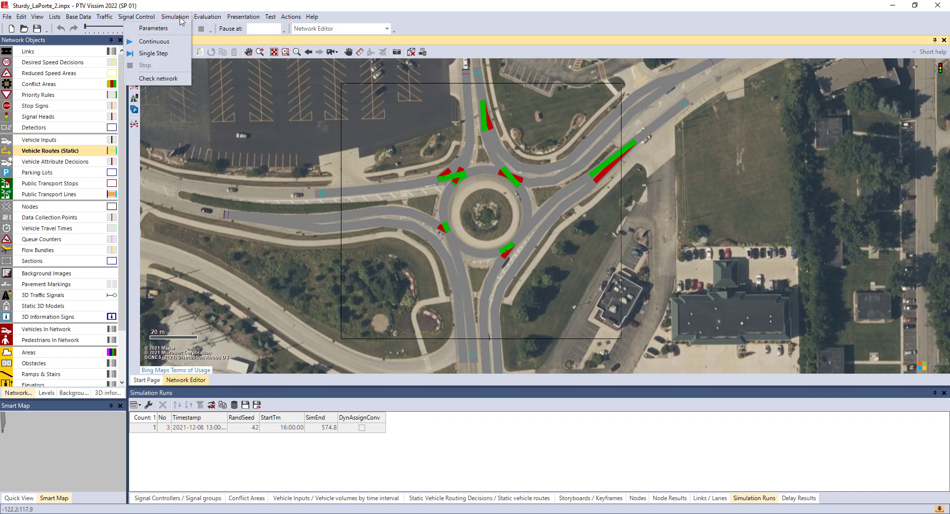
click(158, 31)
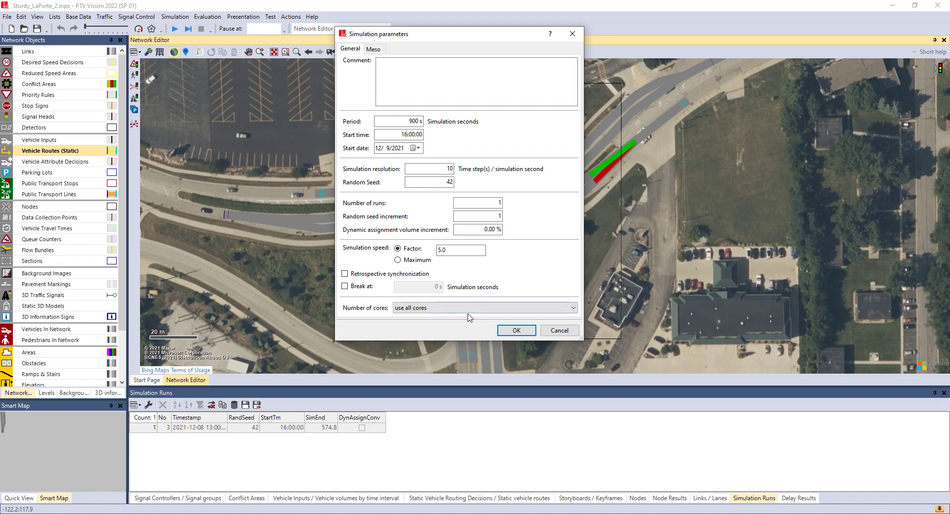
click(515, 330)
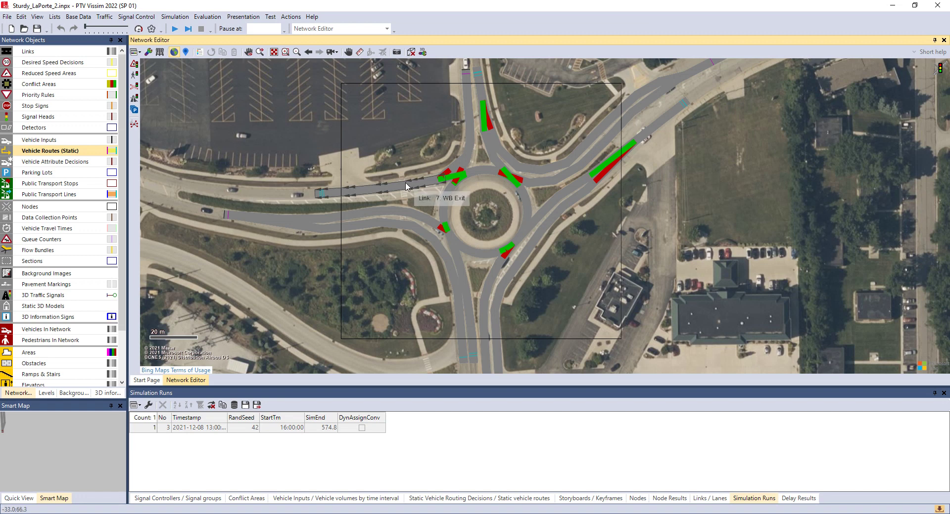
Step: Keep Nodes data collection on in Evaluation Configuration with a 900-second interval
click(206, 17)
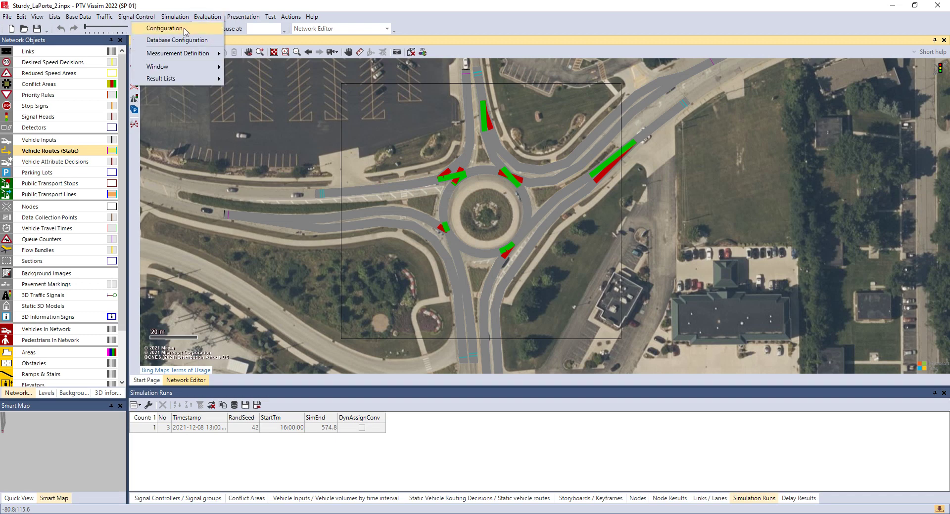
click(185, 30)
click(438, 303)
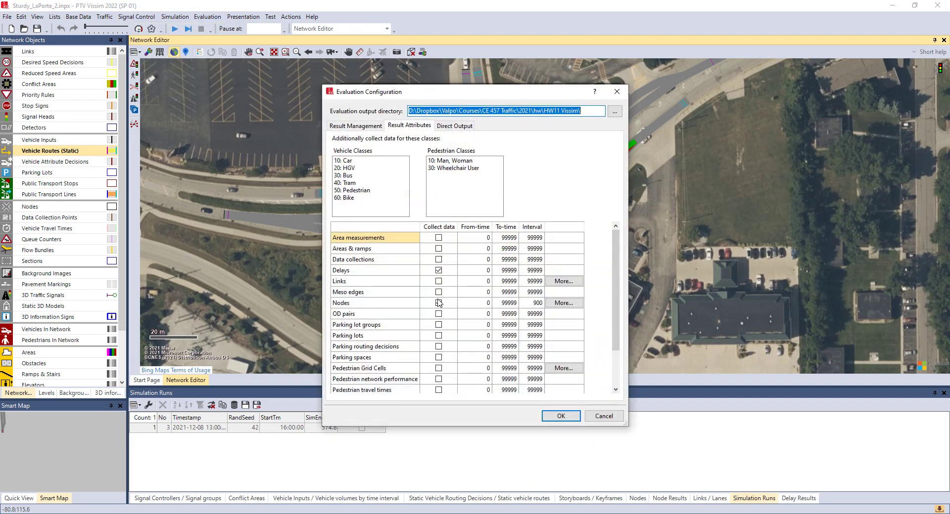
click(439, 303)
click(439, 303)
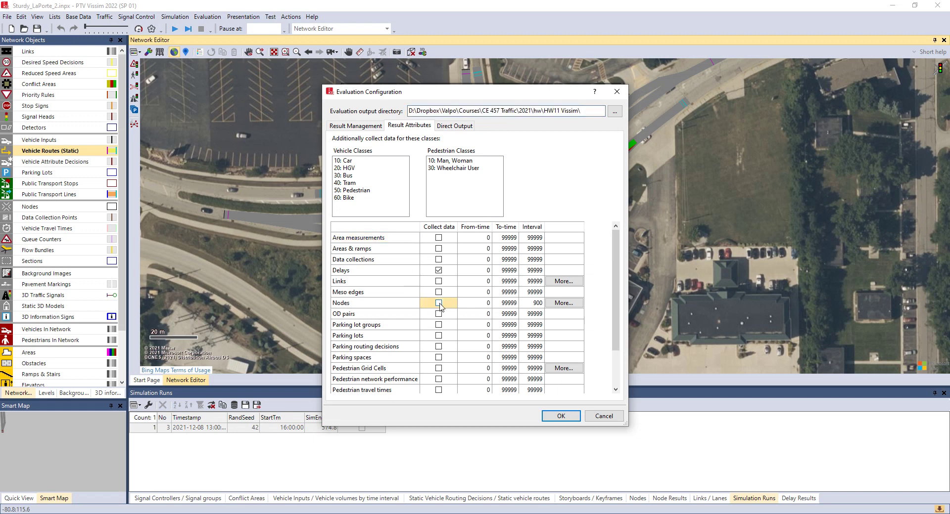
click(439, 304)
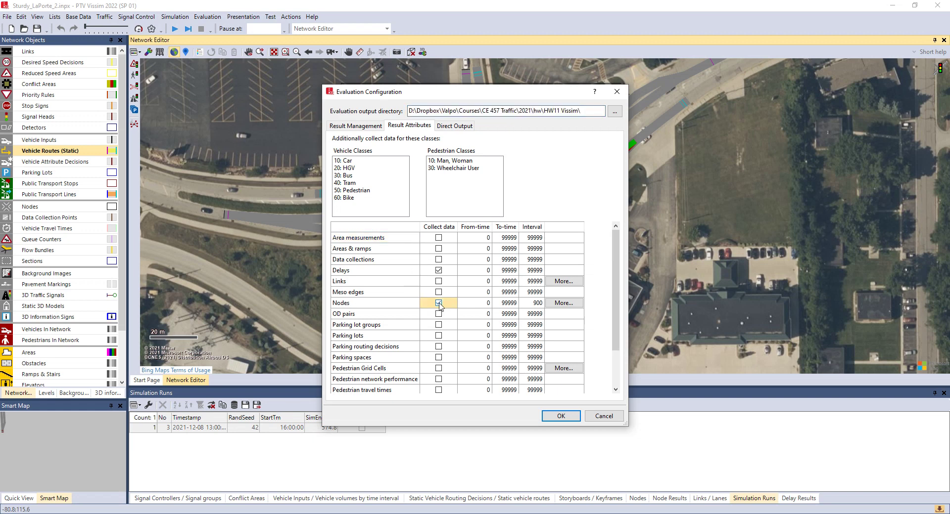
click(538, 306)
click(564, 419)
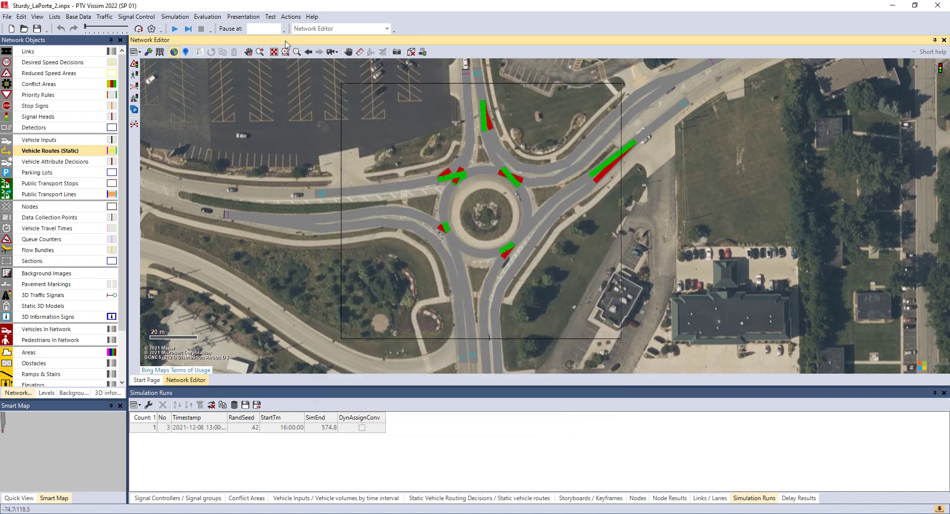
click(202, 19)
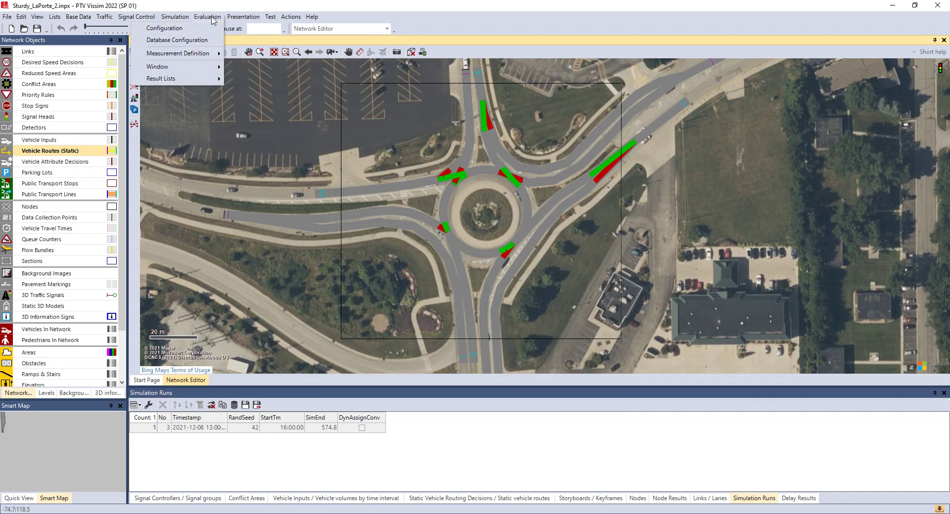
click(220, 8)
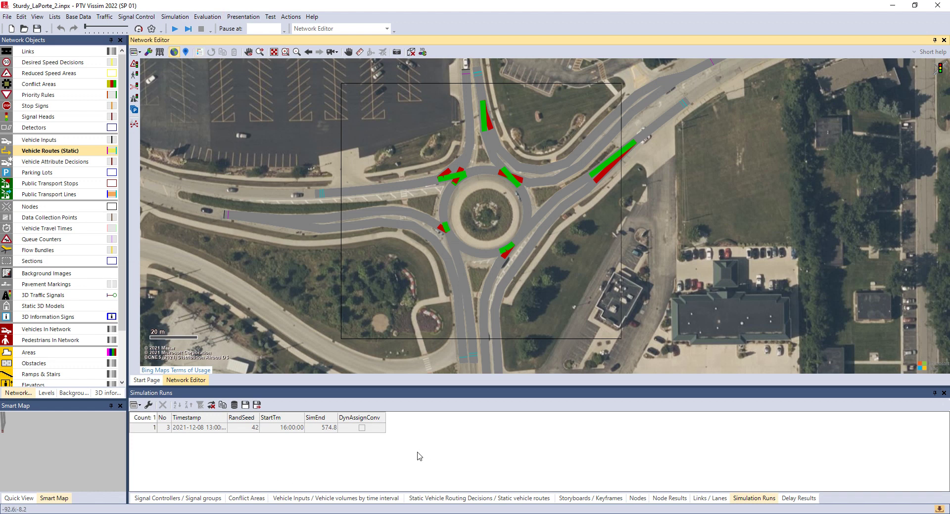
click(307, 445)
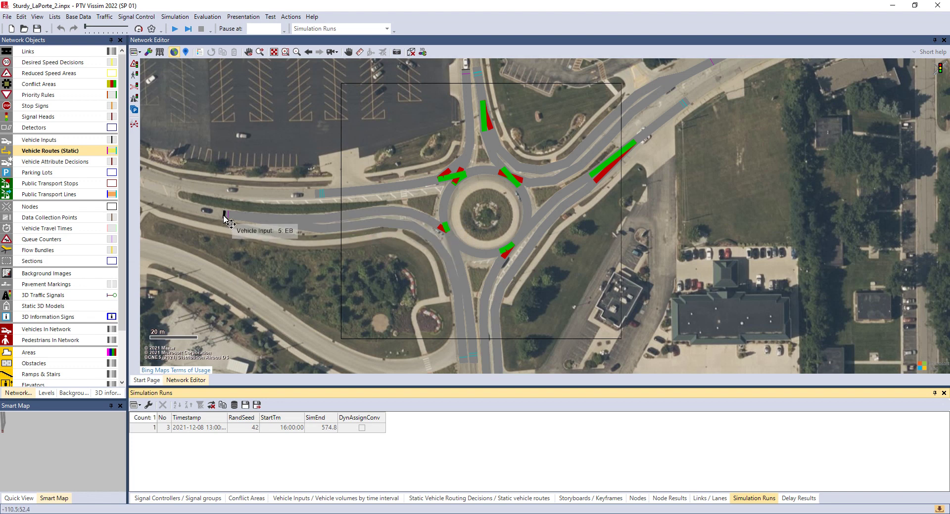
drag(705, 317, 670, 119)
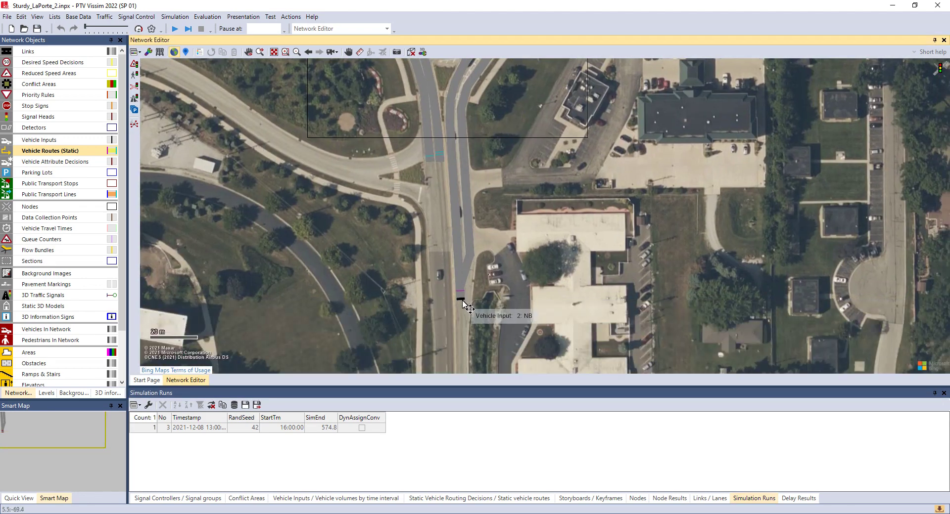
scroll(463, 300, down, 4)
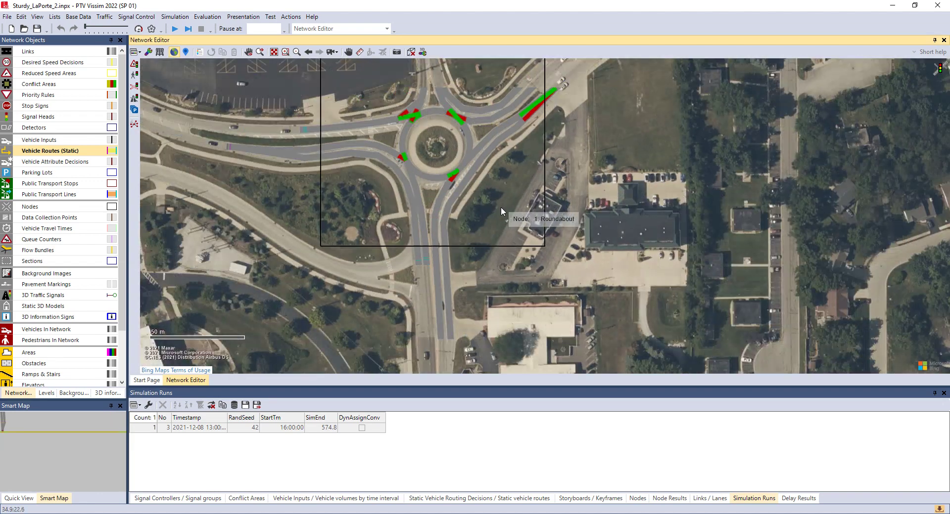
scroll(492, 193, down, 1)
scroll(485, 179, up, 1)
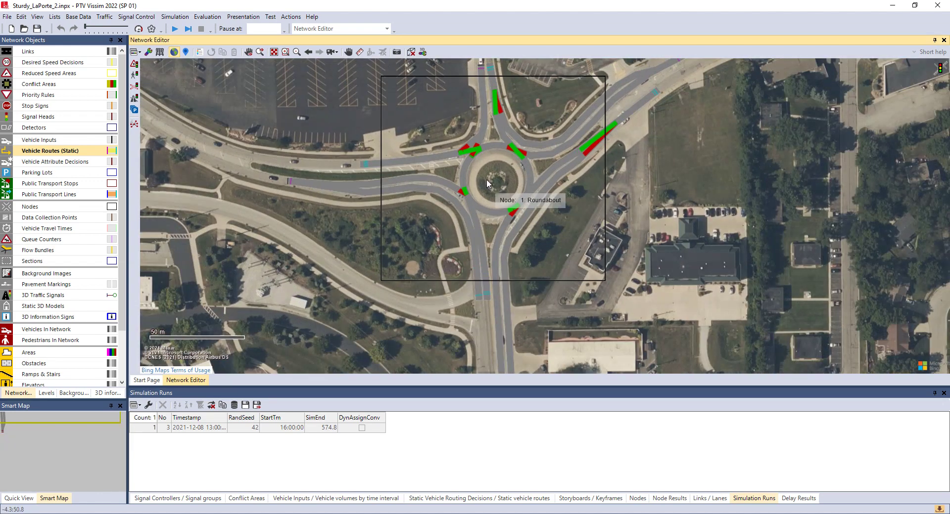
scroll(486, 180, up, 2)
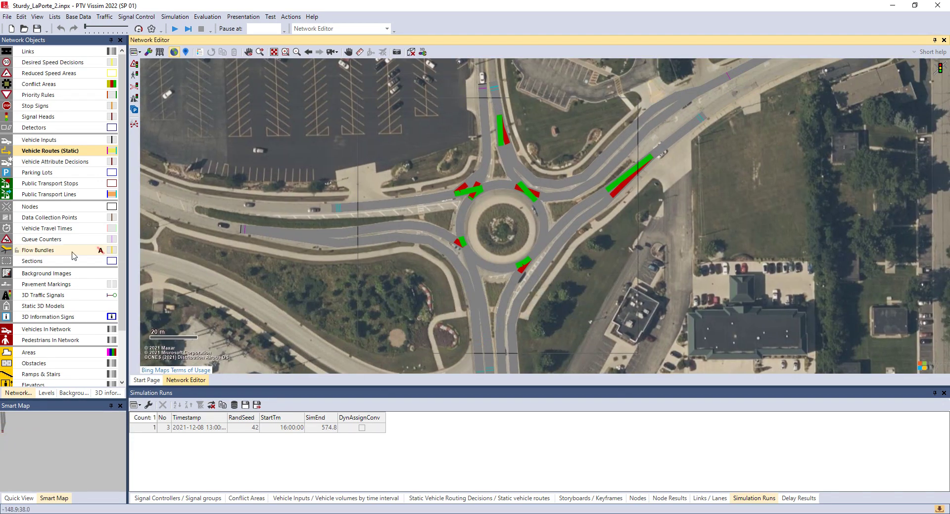
Step: Open the Vehicle Inputs list from the Network Objects panel
click(44, 141)
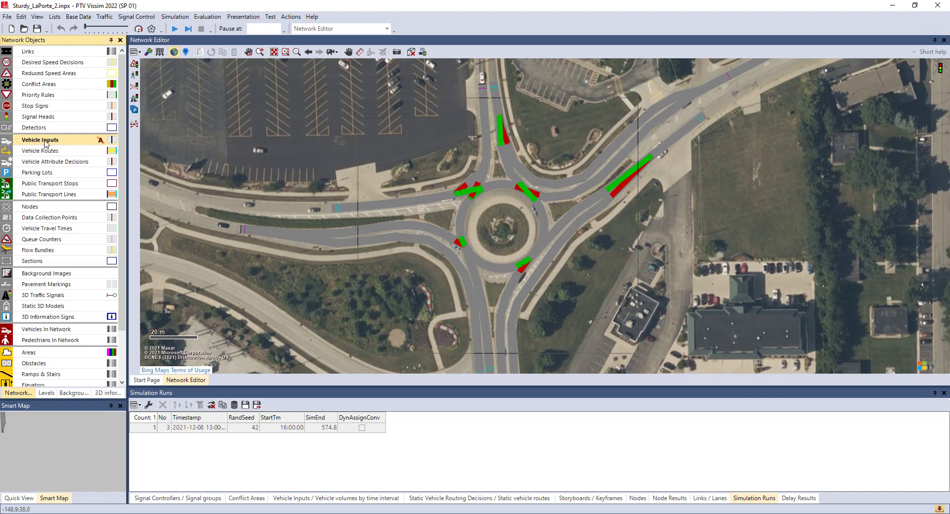
right_click(44, 143)
click(67, 145)
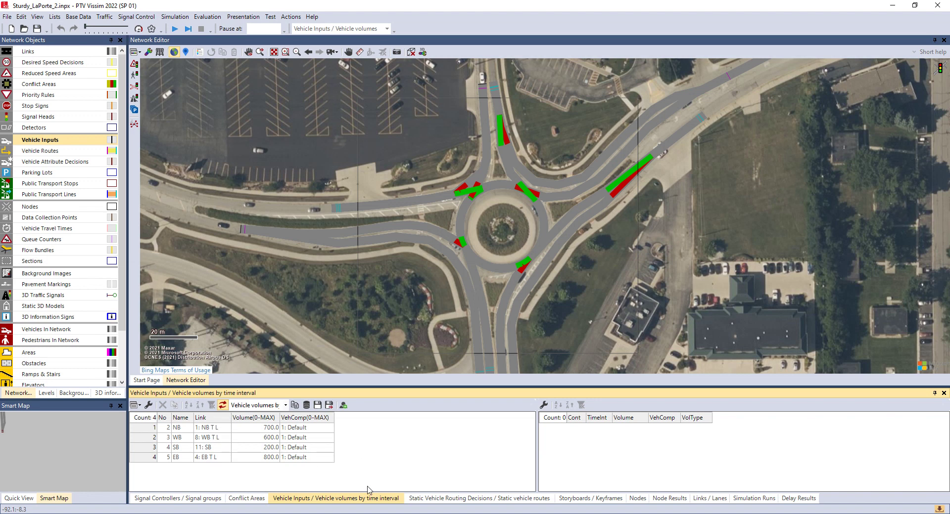
Step: Review each approach volume: NB 700, WB 600, SB 200 and EB 800
double_click(262, 428)
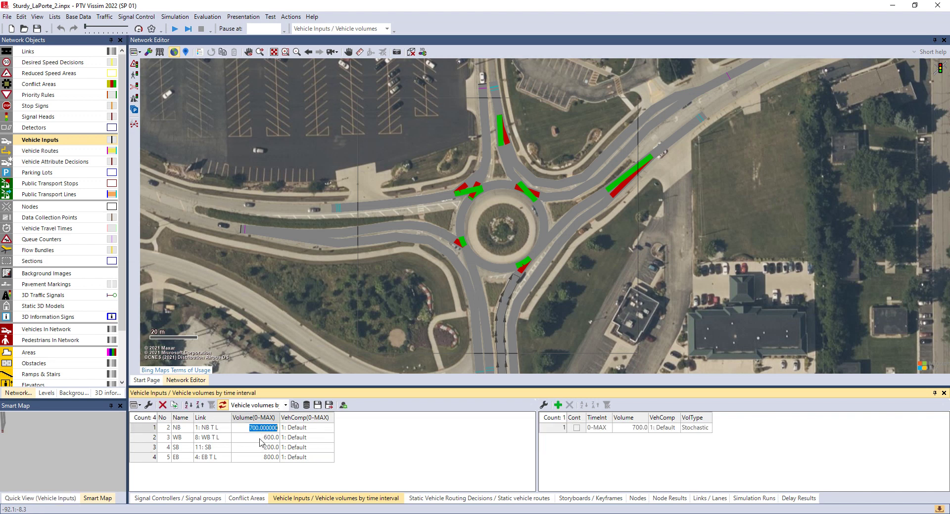
key(Down)
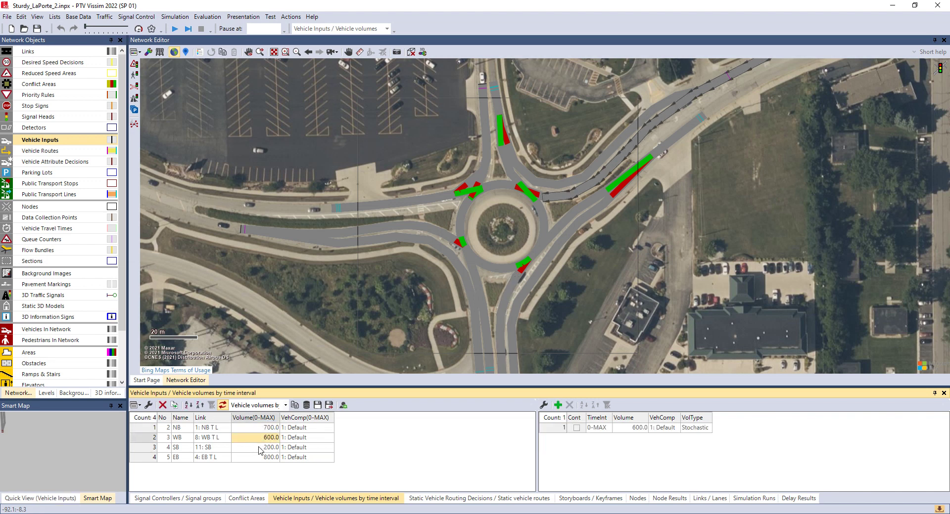
click(258, 449)
click(258, 458)
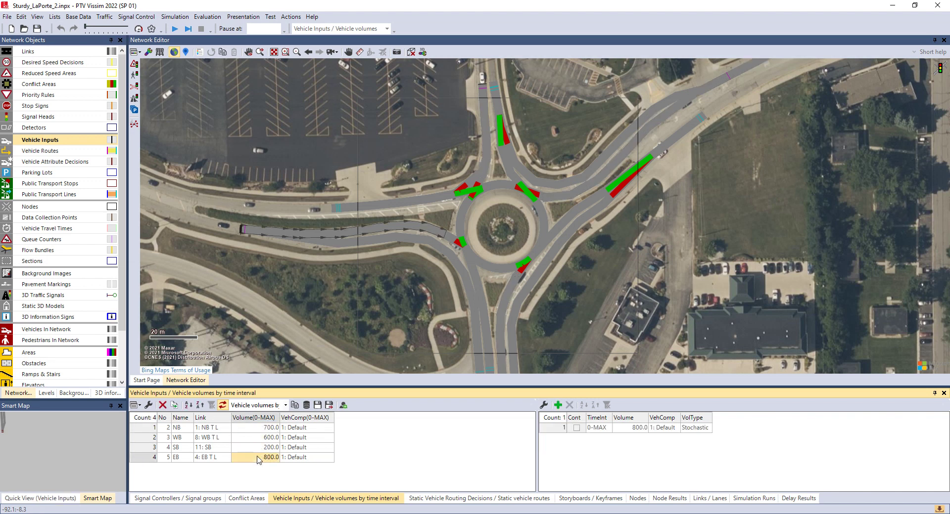
click(258, 429)
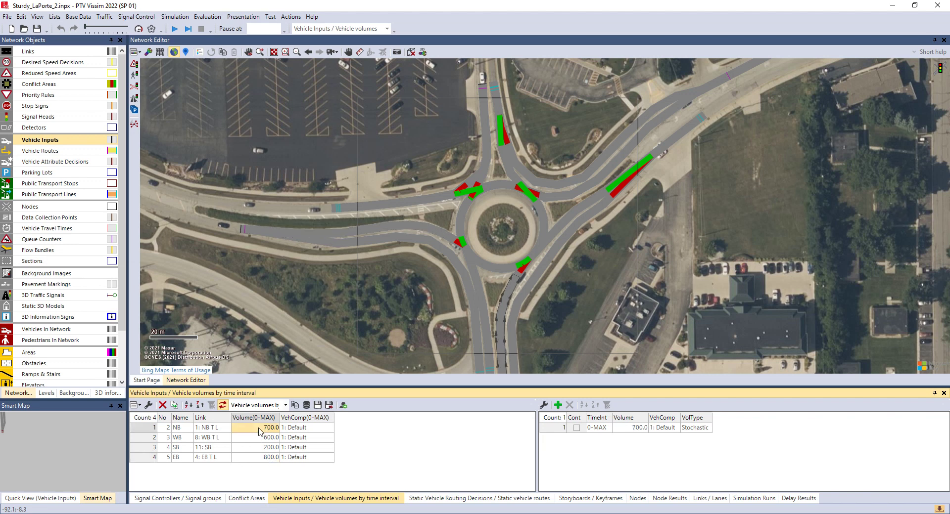
click(263, 439)
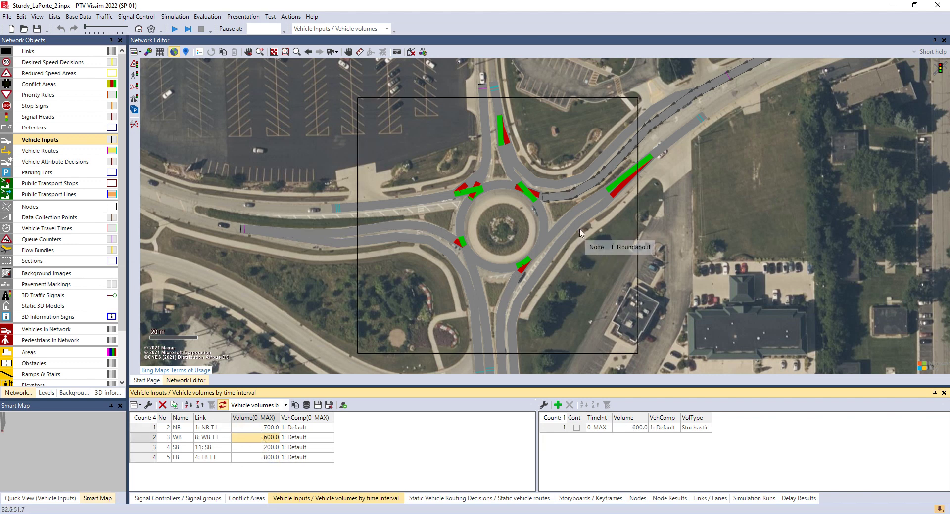
click(261, 448)
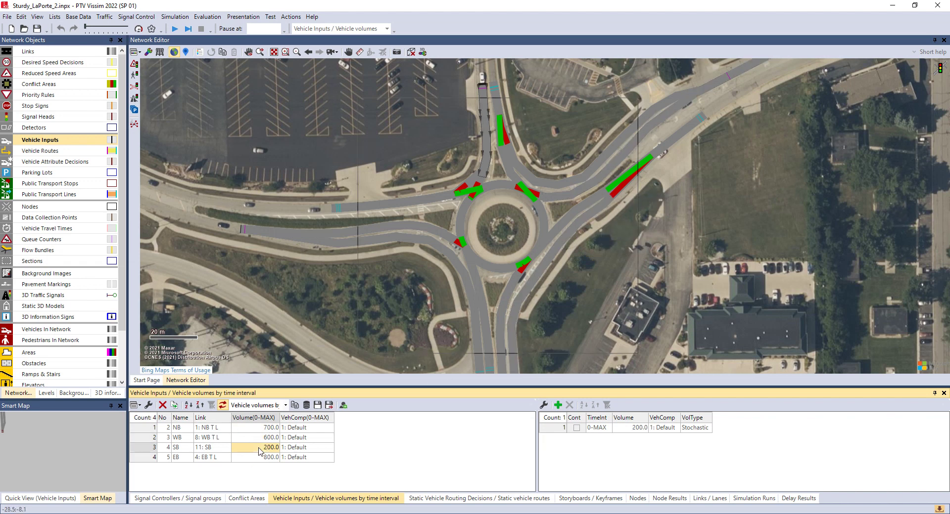
click(255, 458)
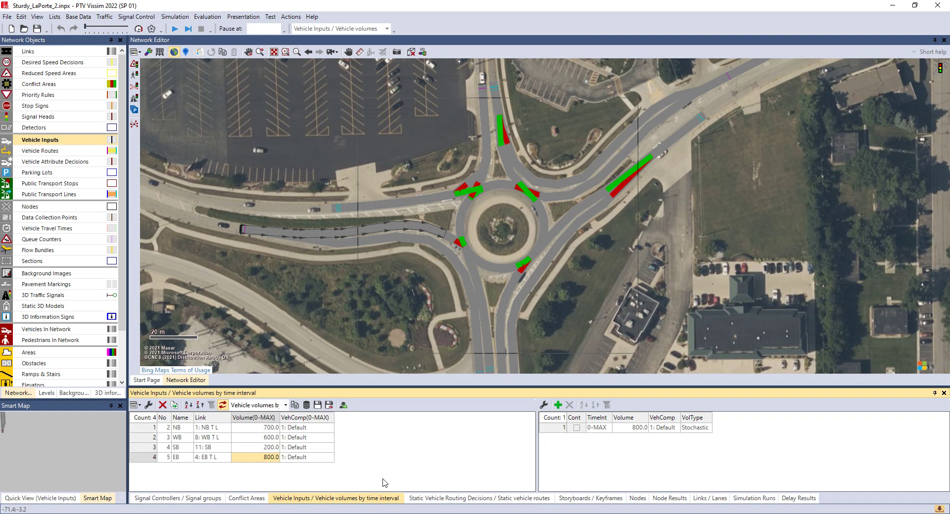
click(40, 150)
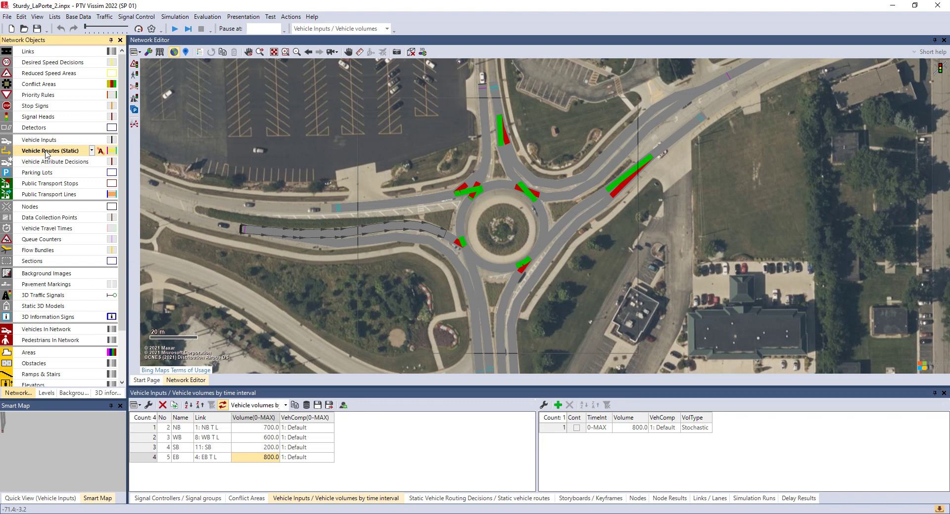
right_click(46, 154)
mouse_move(76, 159)
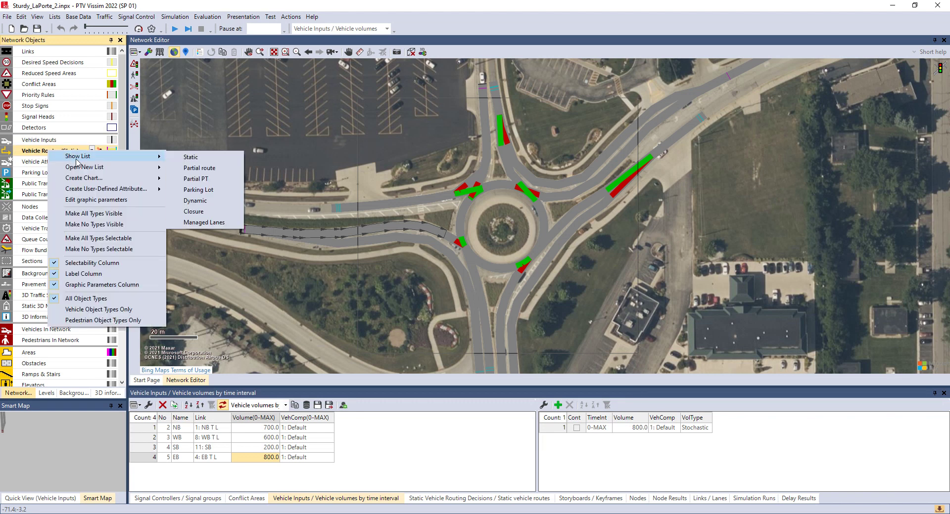
click(202, 160)
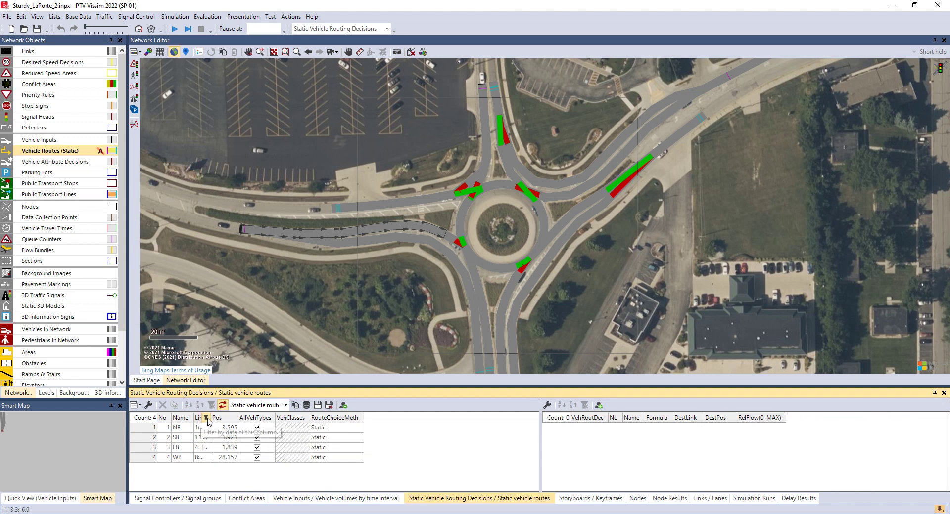
drag(210, 417, 242, 417)
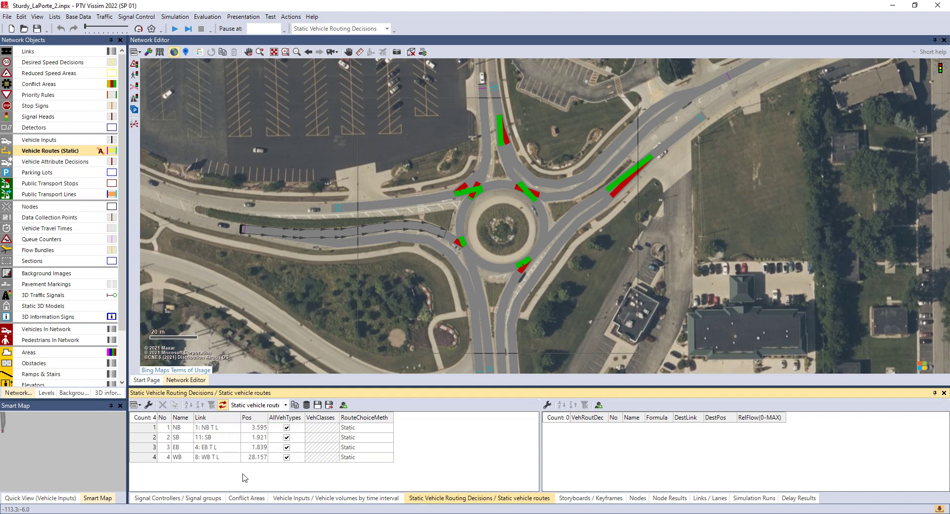
click(184, 428)
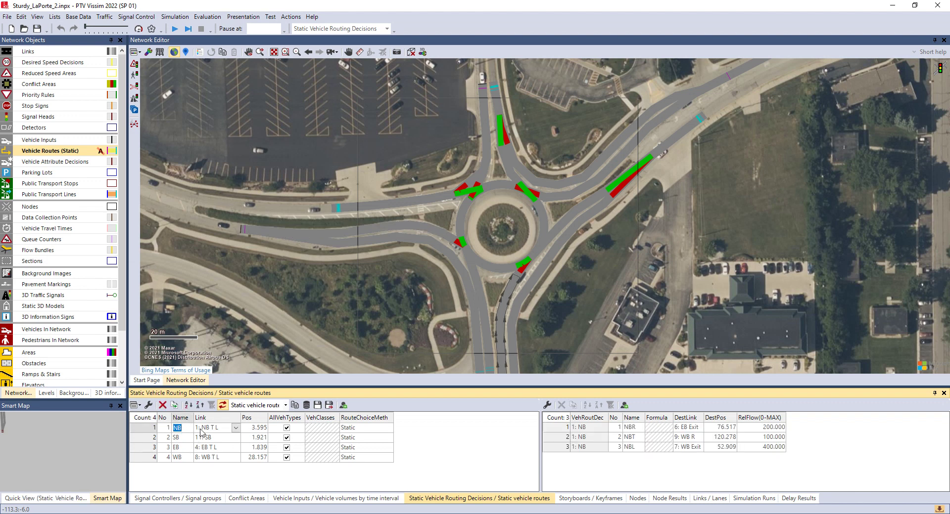
click(590, 428)
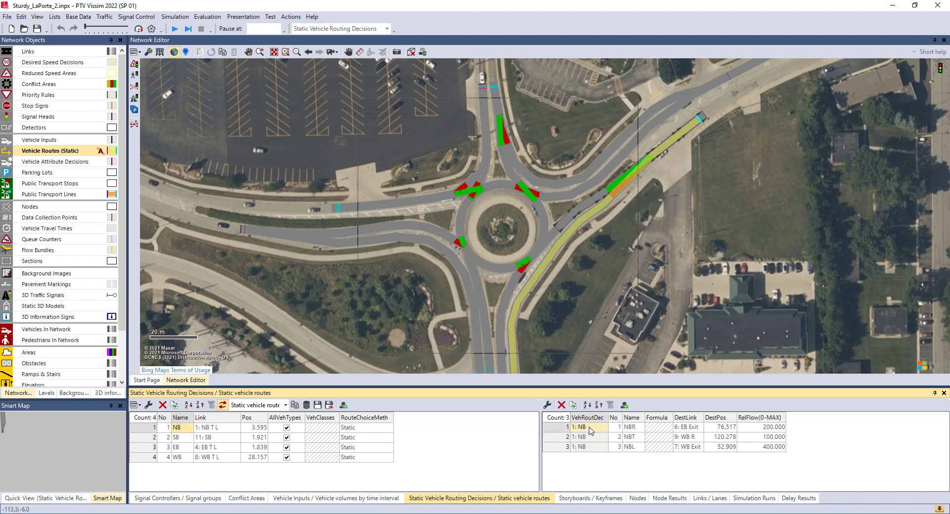
click(592, 438)
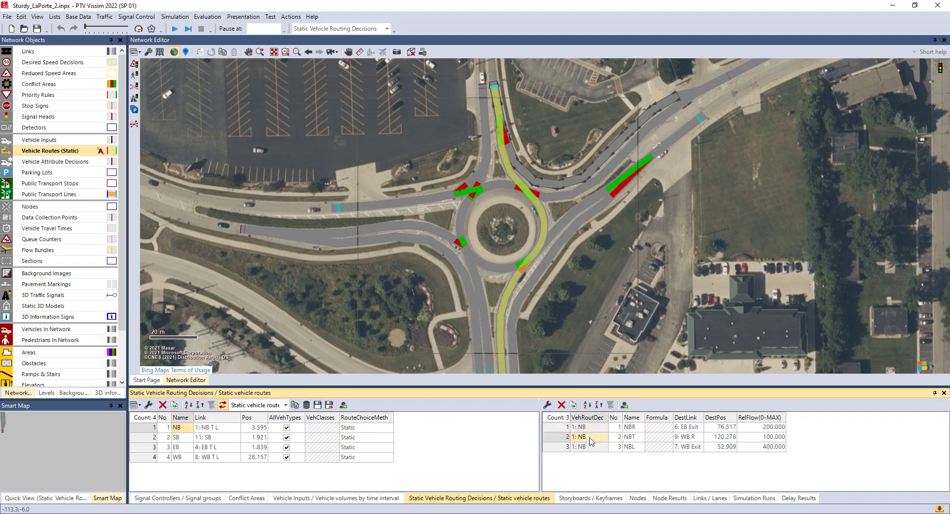
click(595, 450)
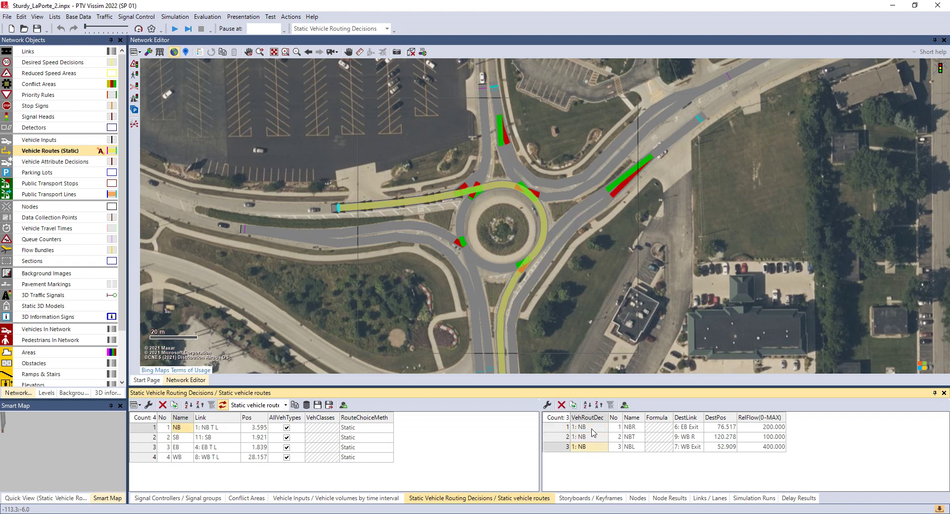
click(592, 430)
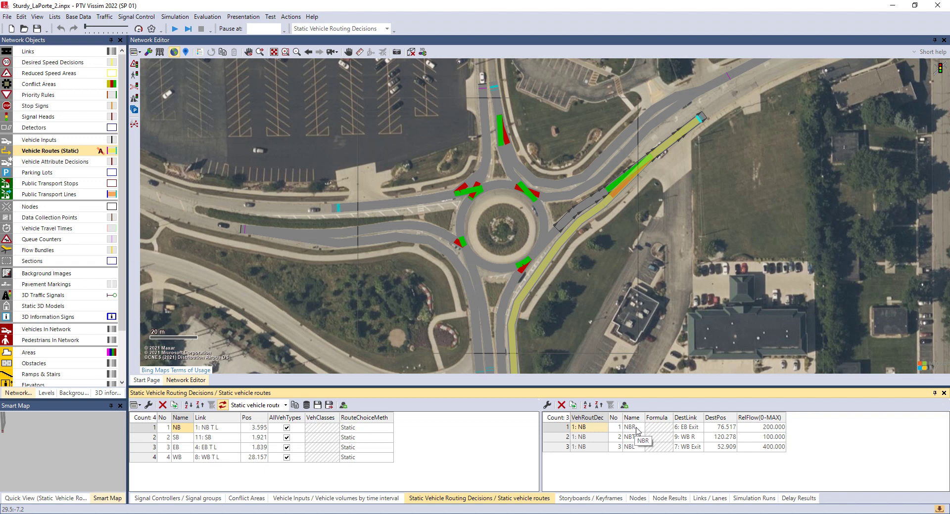
click(764, 432)
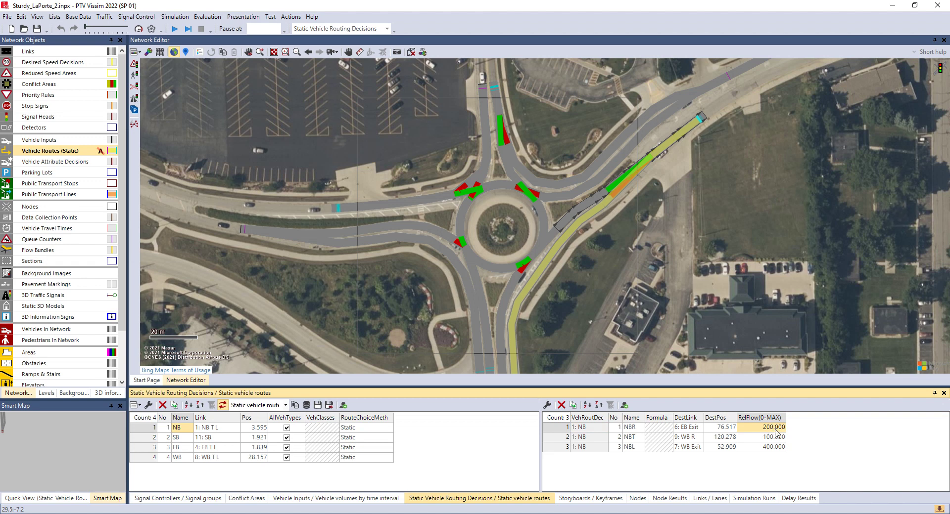
click(596, 439)
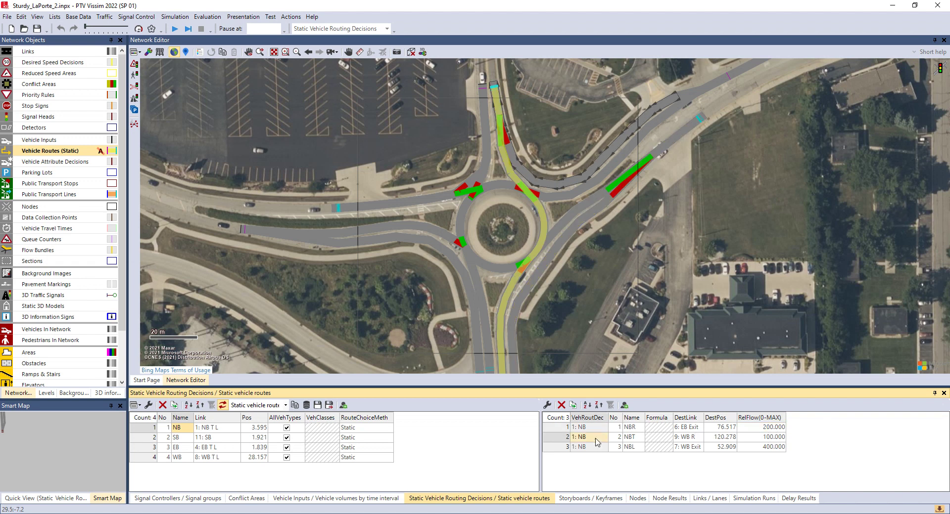
click(632, 438)
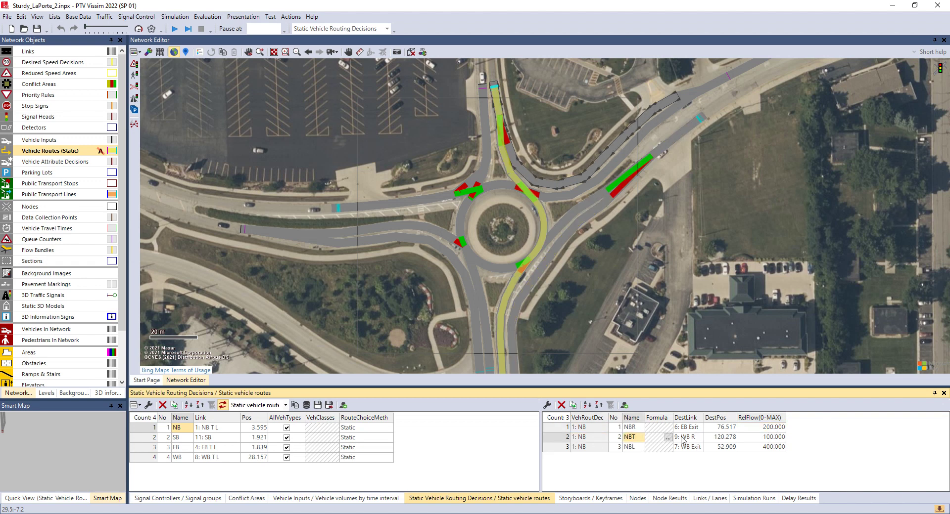
click(760, 439)
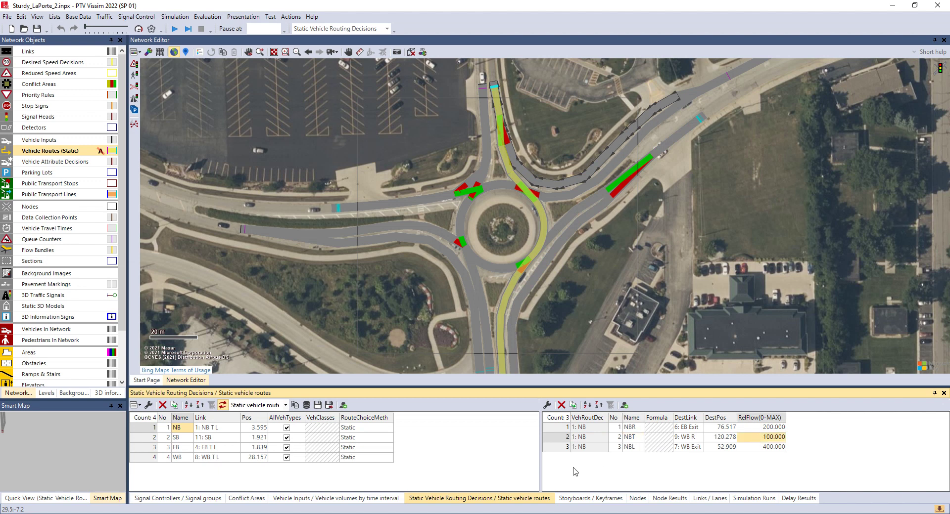
click(595, 446)
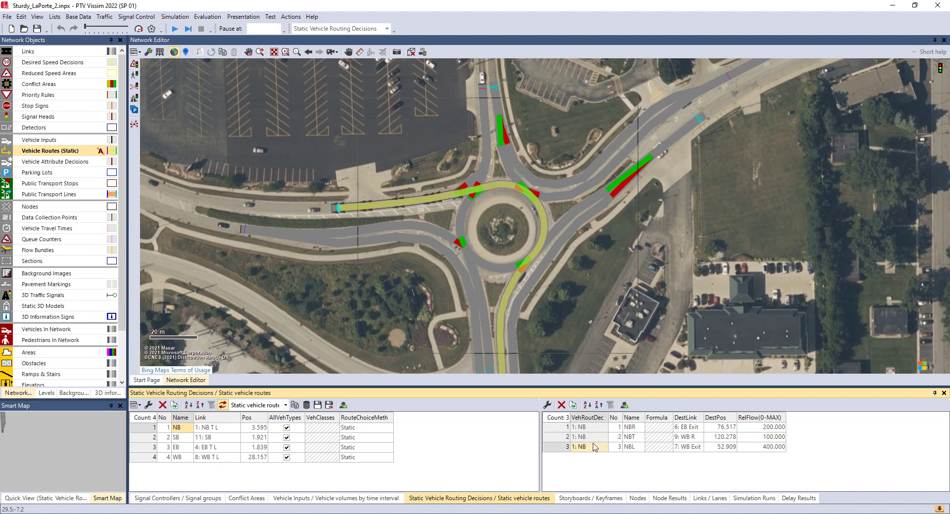
click(629, 448)
click(763, 448)
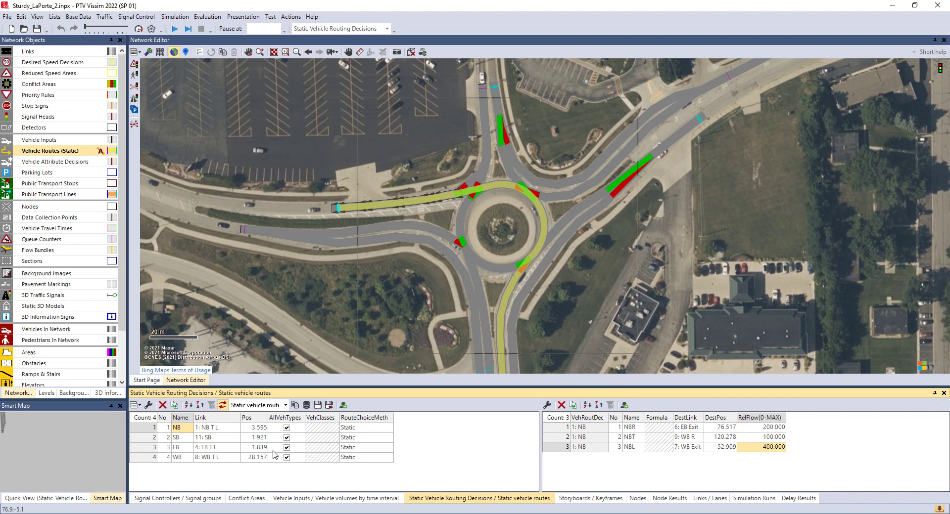
Step: Review the SB decision's routes: SBR to WB Exit, SBT to SB Exit, SBL to EB Exit
click(183, 438)
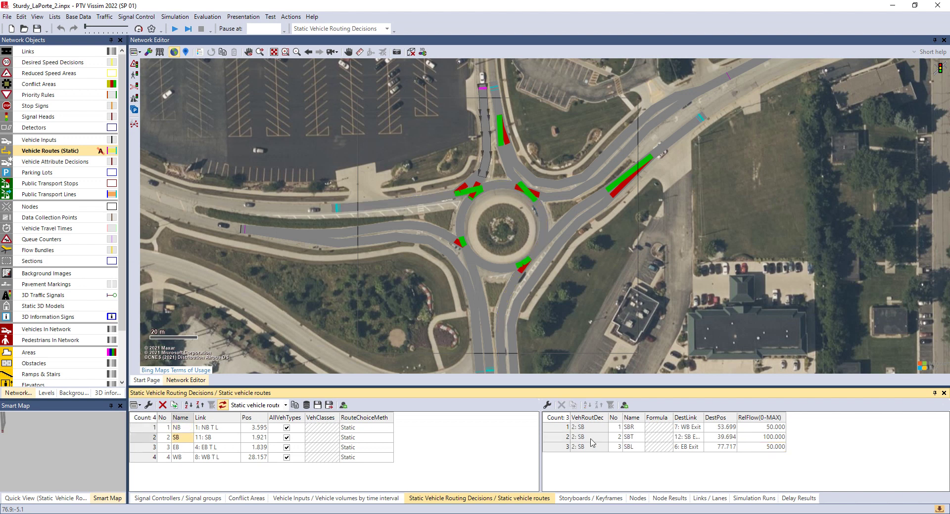
click(604, 430)
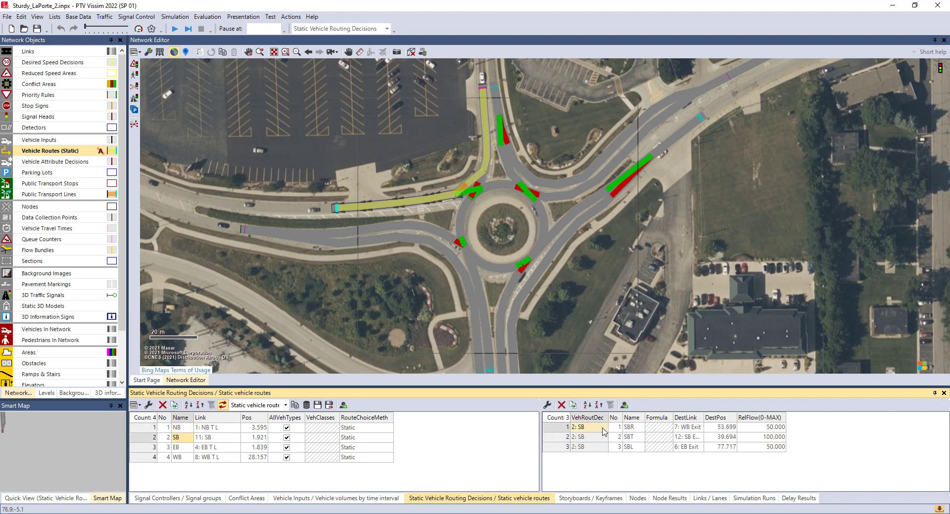
click(601, 439)
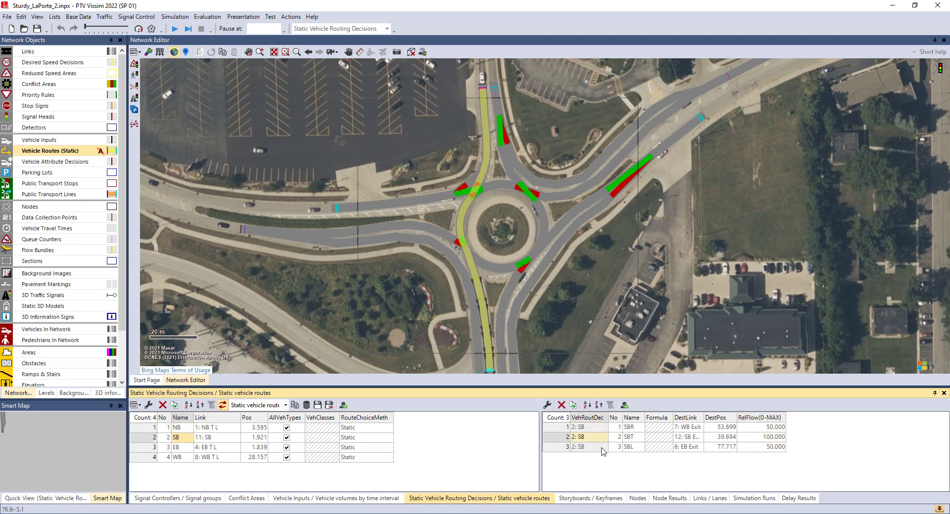
click(588, 447)
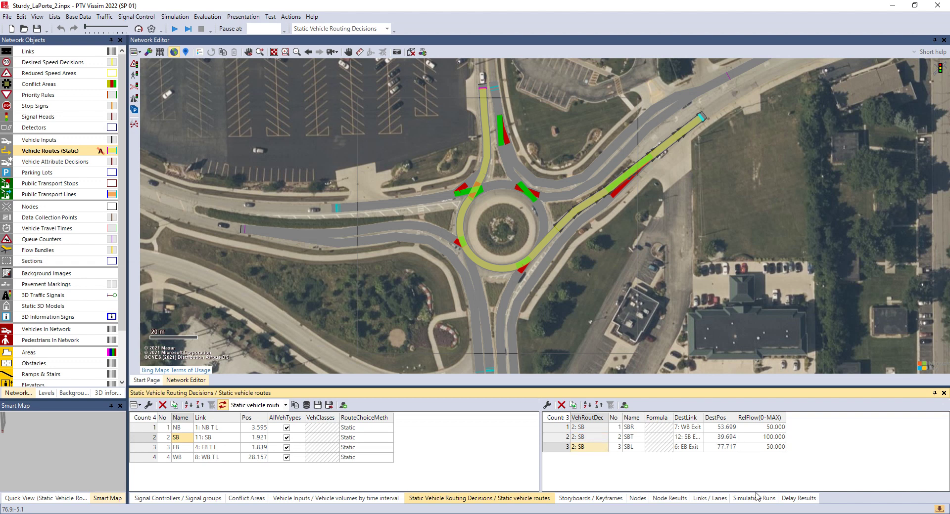
Step: Step through the EB, WB, SB and NB decisions, ending on WB's routes 100, 300, 200
click(184, 448)
click(185, 458)
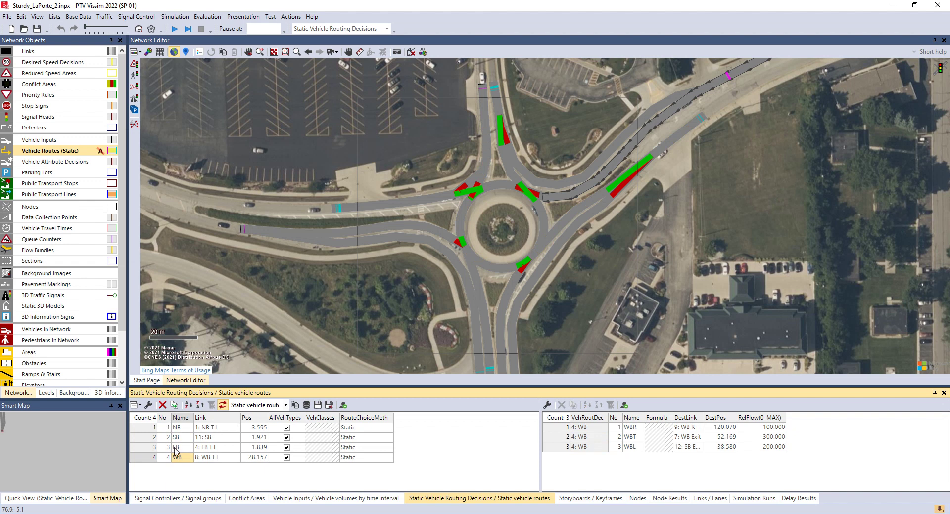
click(177, 438)
click(177, 428)
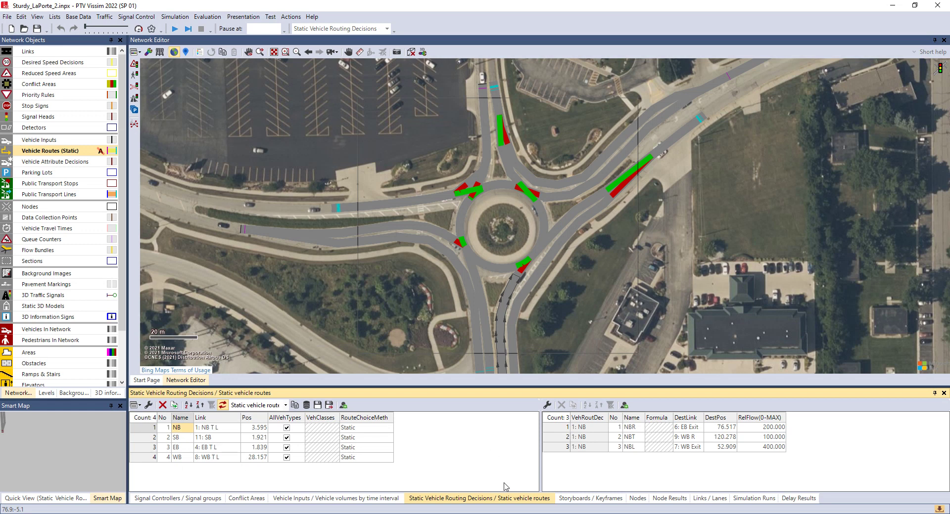
click(184, 440)
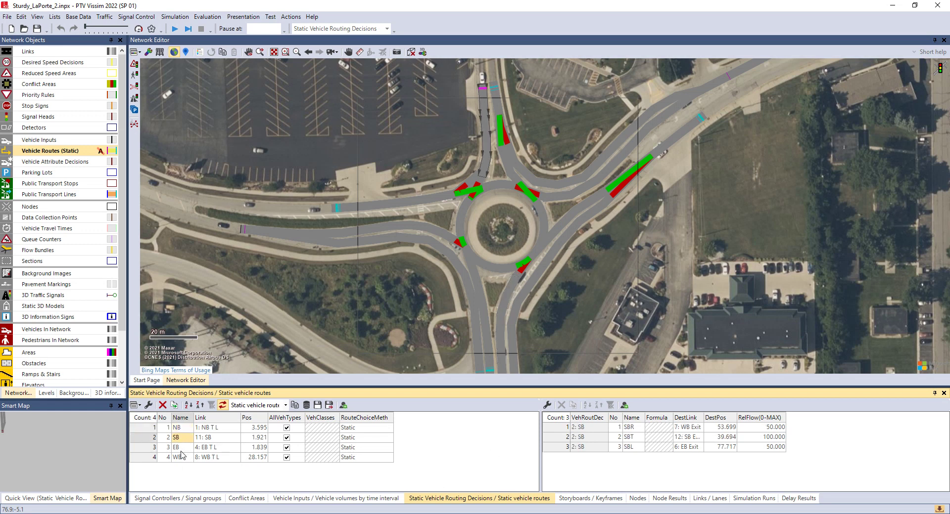
click(181, 452)
click(184, 458)
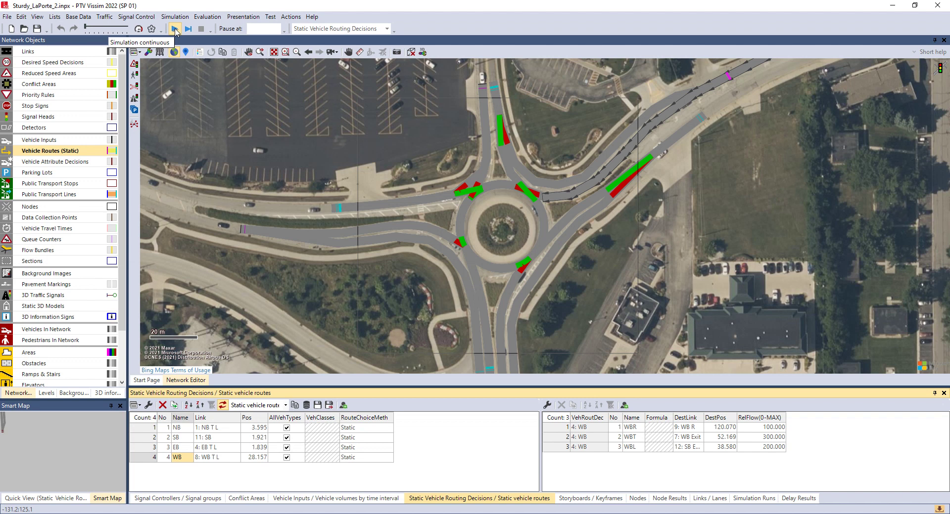
Step: Run the roundabout simulation in continuous mode so vehicles circulate
click(175, 30)
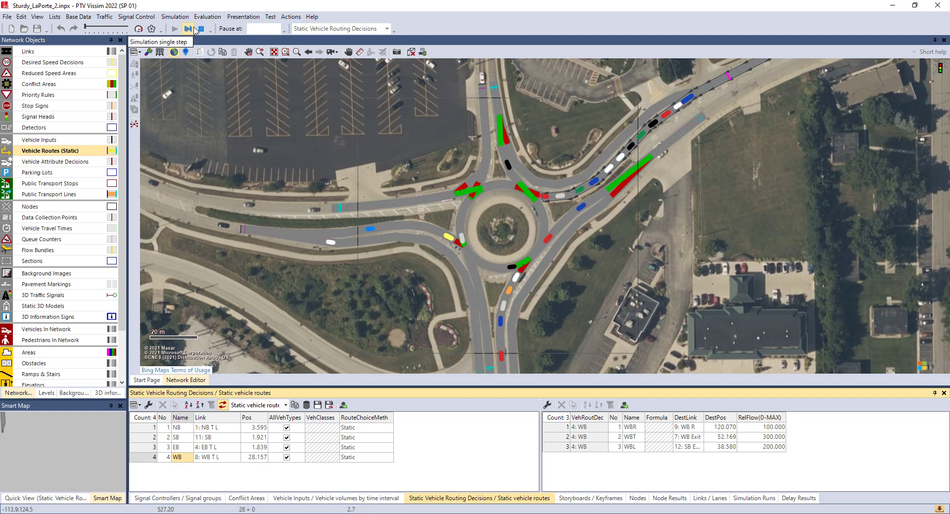
Step: Stop the running simulation and ignore the simulation warnings notice
click(201, 30)
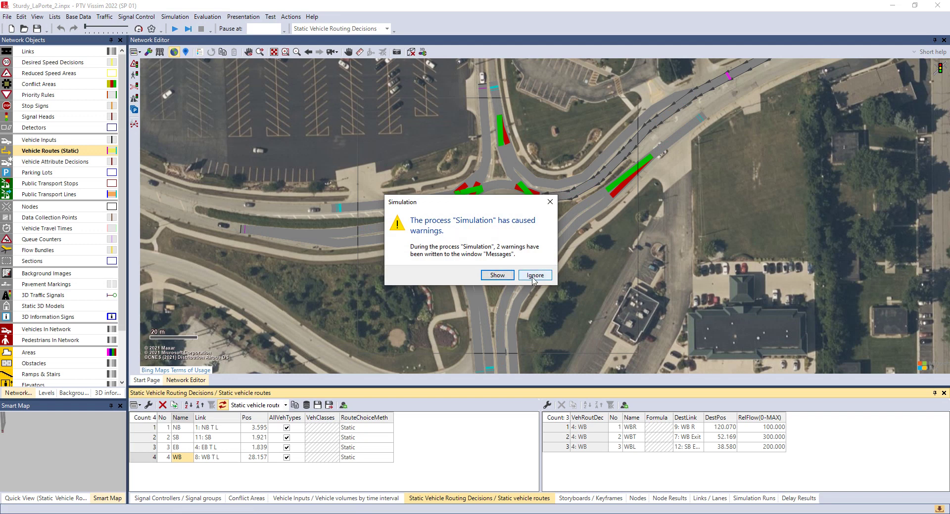
click(533, 278)
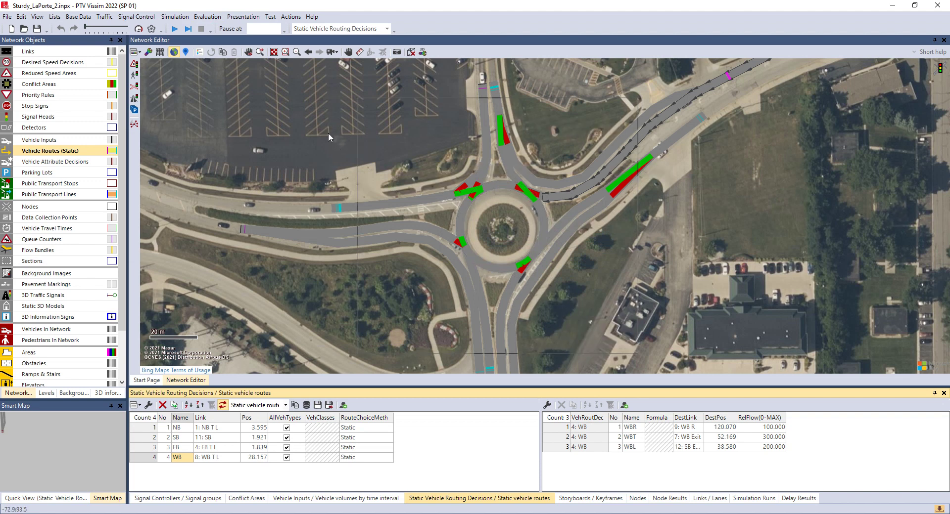
Step: Open the Simulation Runs result list and delete run 3, leaving only run 4
click(208, 18)
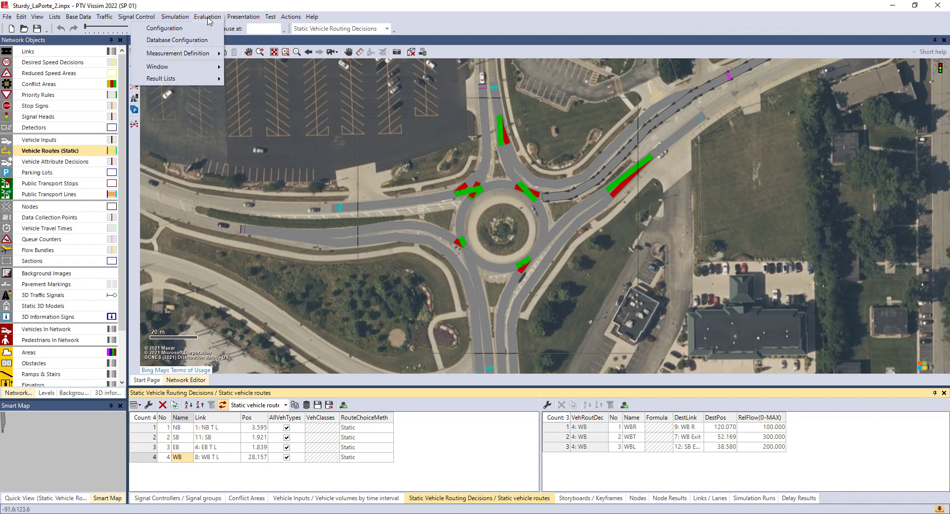
mouse_move(180, 82)
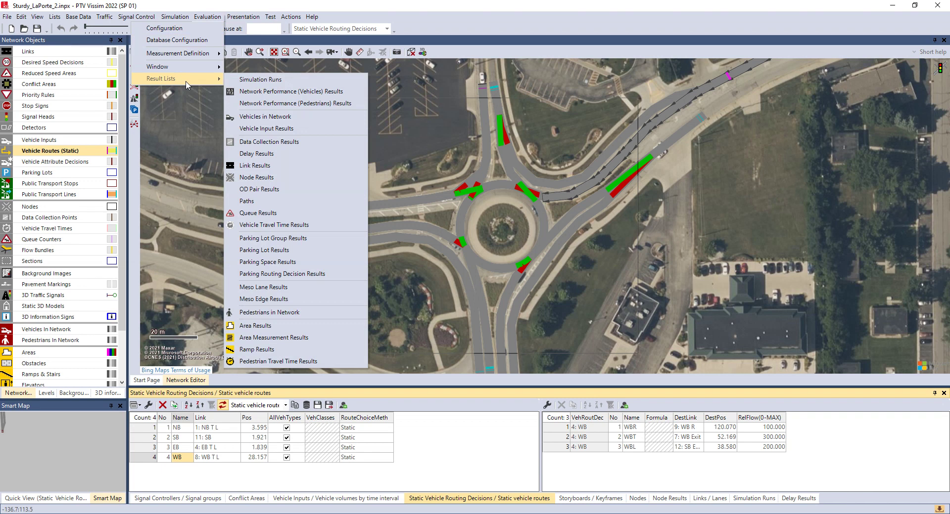
click(256, 79)
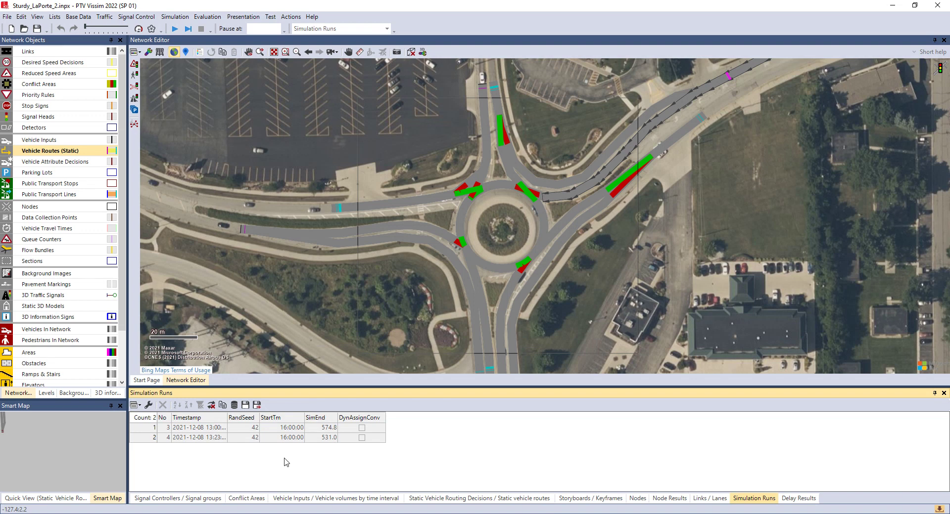
click(146, 428)
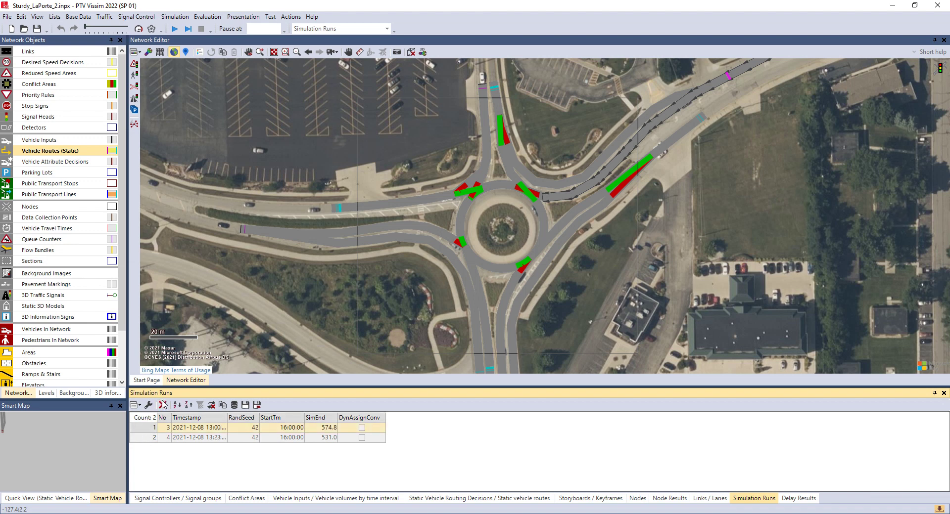
click(162, 405)
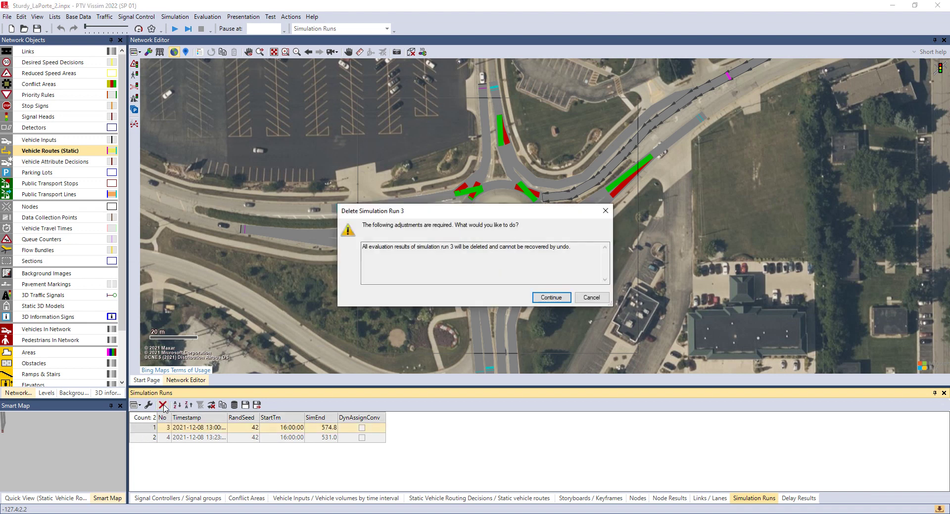
click(557, 298)
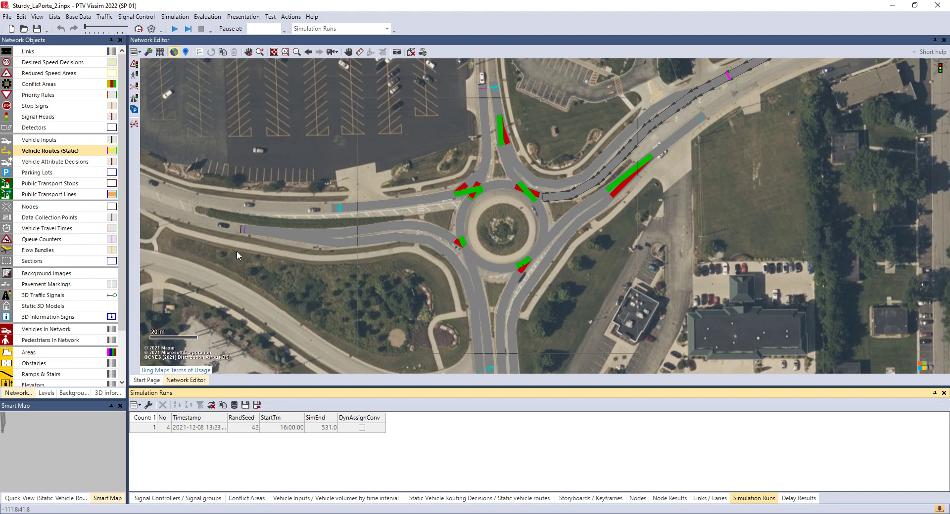
click(207, 18)
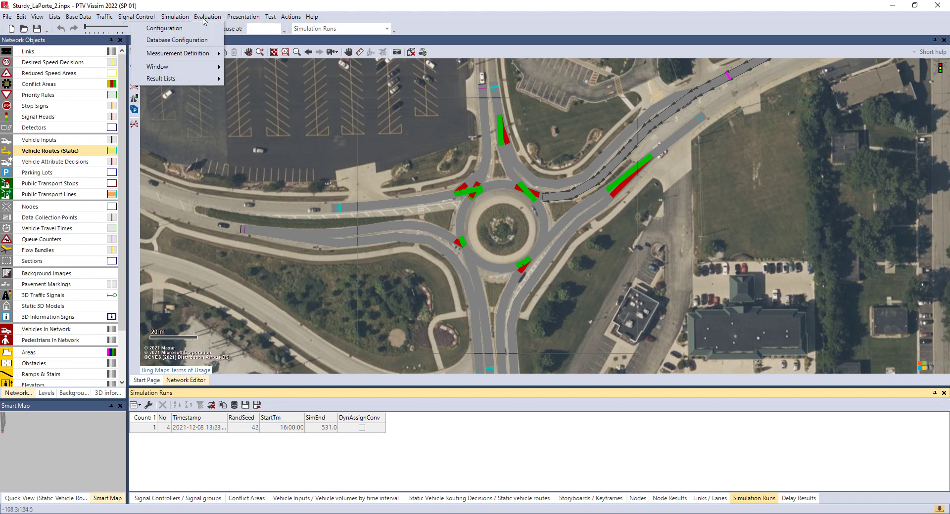
mouse_move(182, 79)
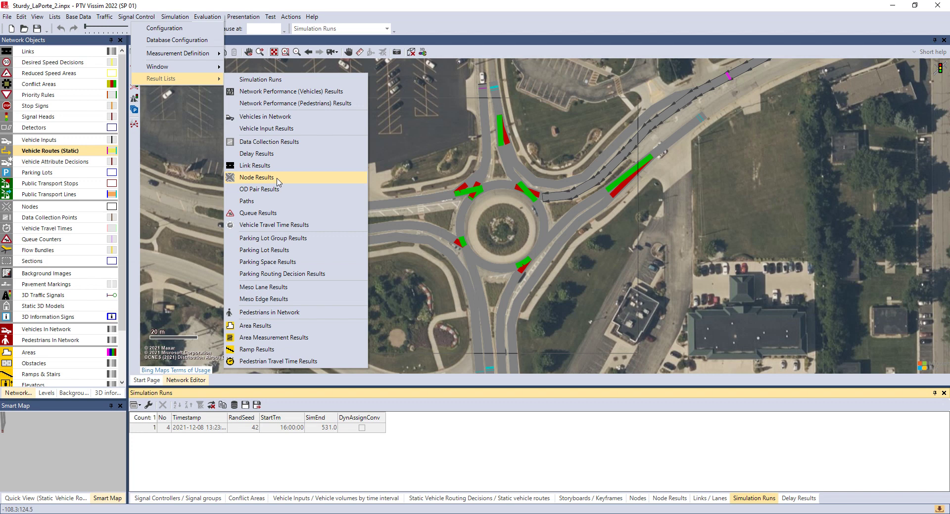
click(257, 177)
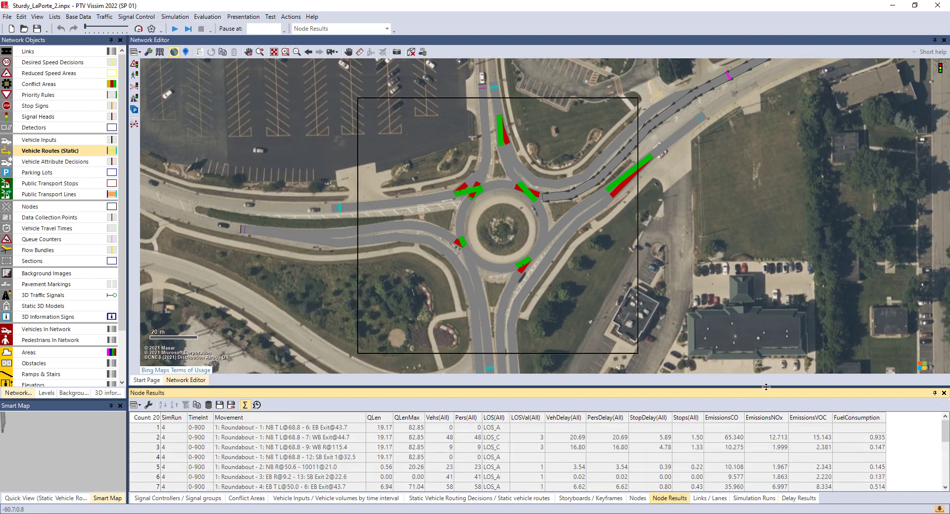
drag(765, 388, 766, 249)
drag(701, 249, 702, 125)
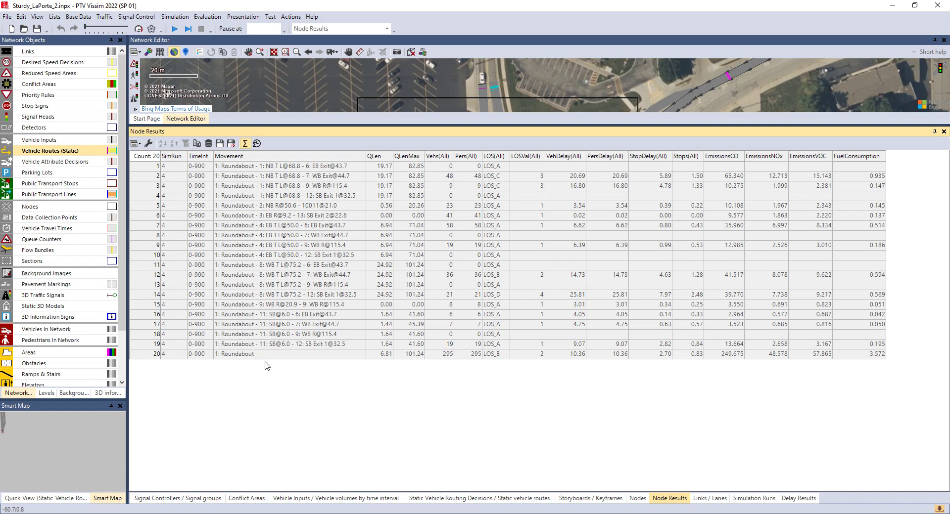
click(247, 167)
drag(401, 130, 400, 245)
click(235, 297)
click(240, 325)
click(252, 385)
click(254, 434)
click(274, 454)
click(284, 466)
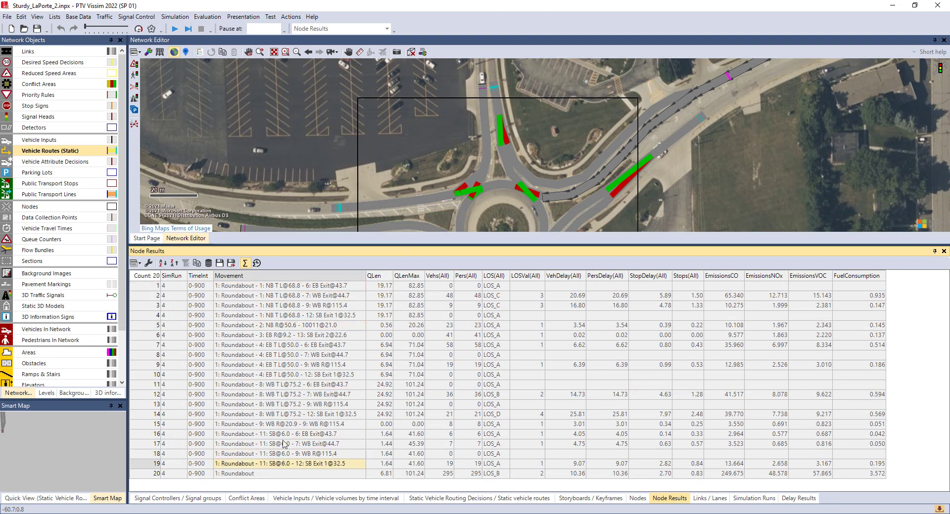
click(242, 336)
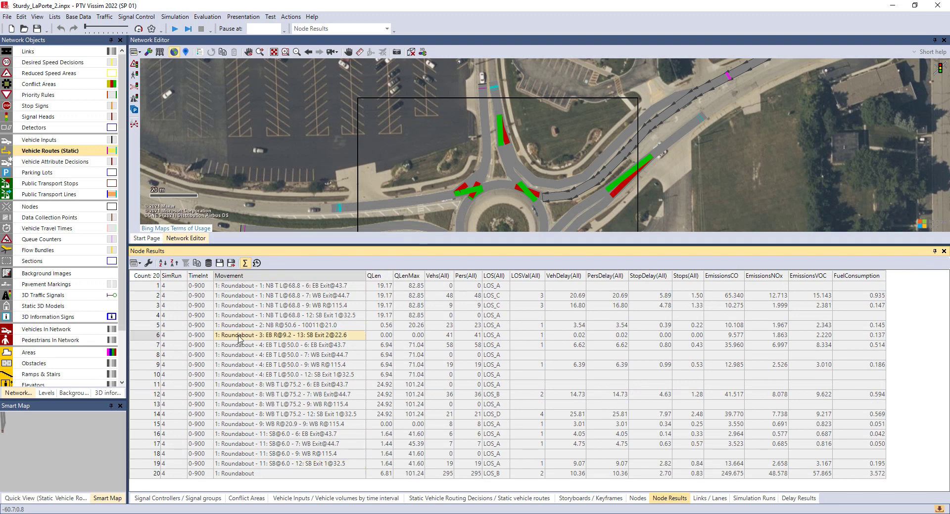
click(270, 287)
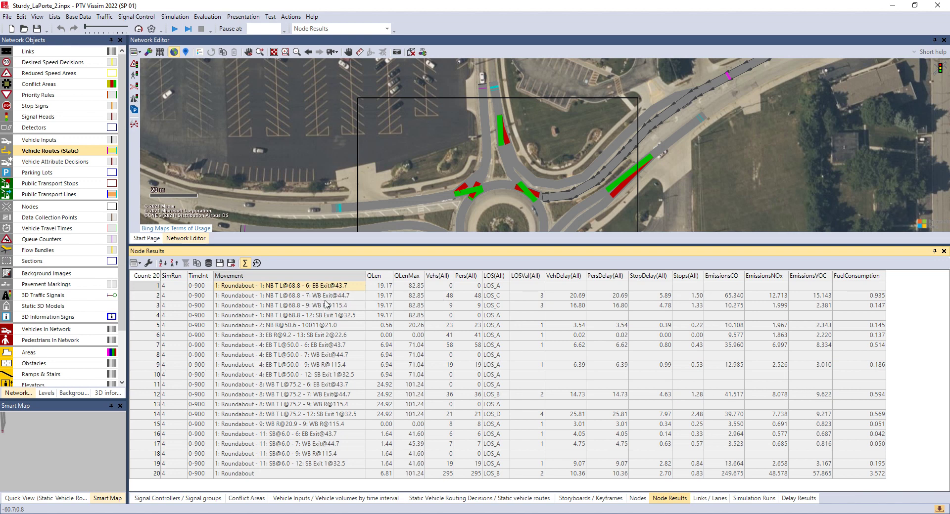
click(494, 287)
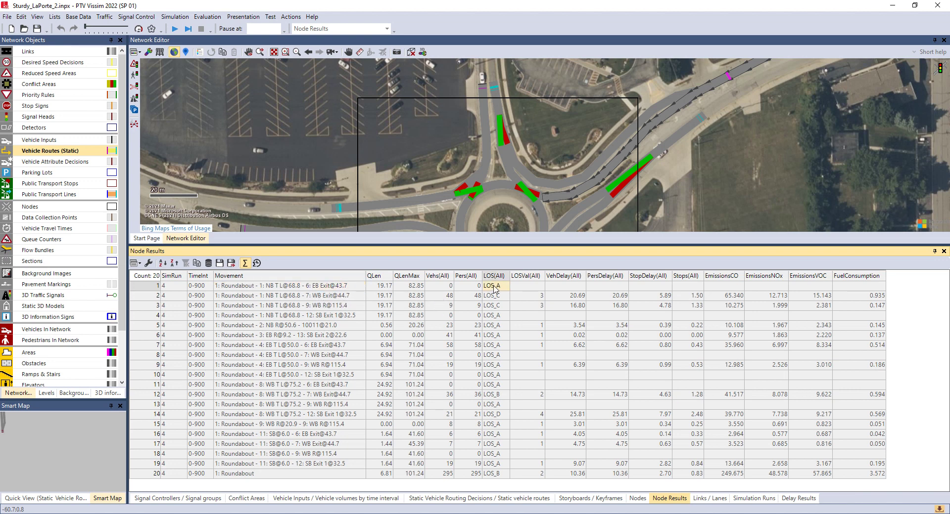
click(446, 297)
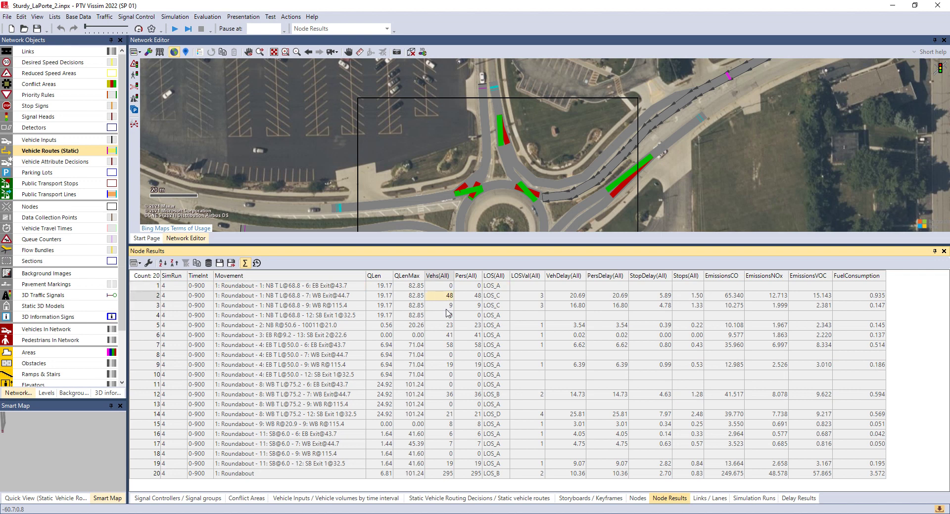
key(Down)
click(443, 315)
click(445, 325)
click(441, 335)
click(441, 345)
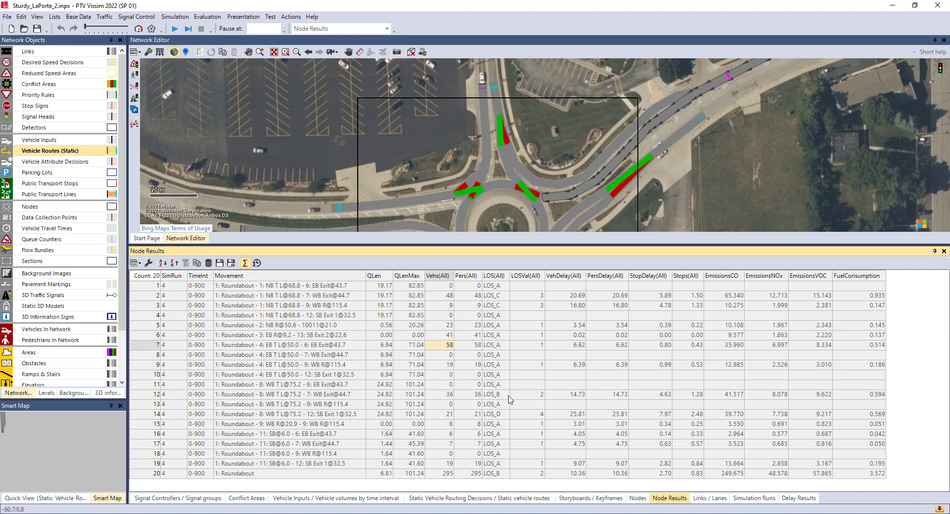
click(492, 355)
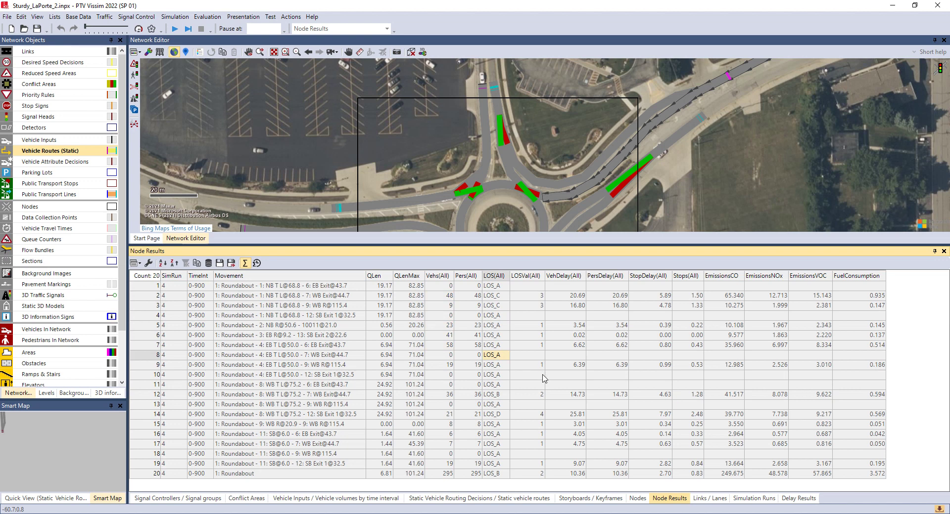
click(580, 321)
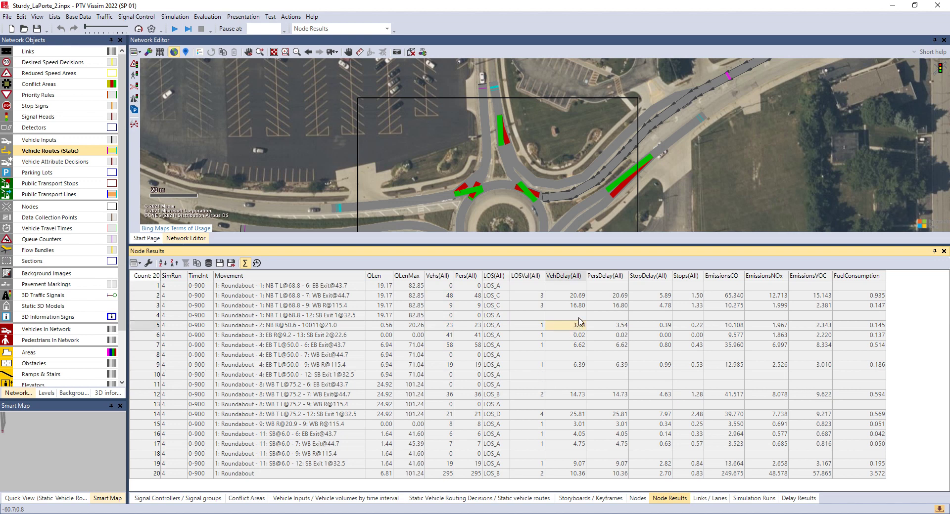
key(Up)
key(Up)
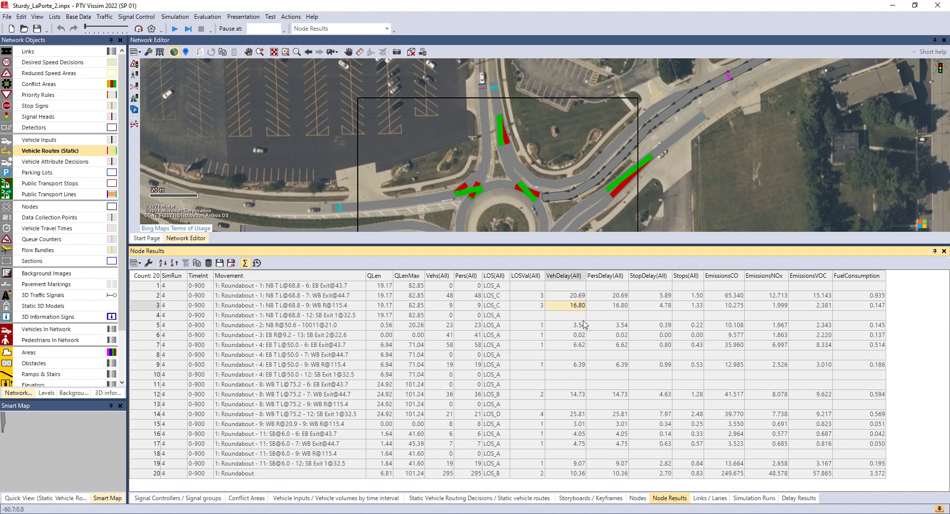
key(Down)
key(Down)
key(Down)
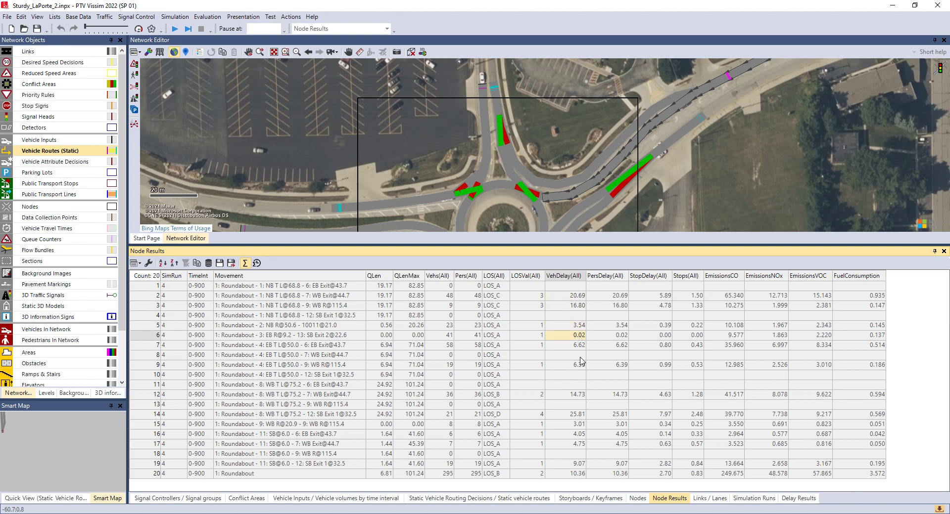
key(Down)
key(Down)
key(Down)
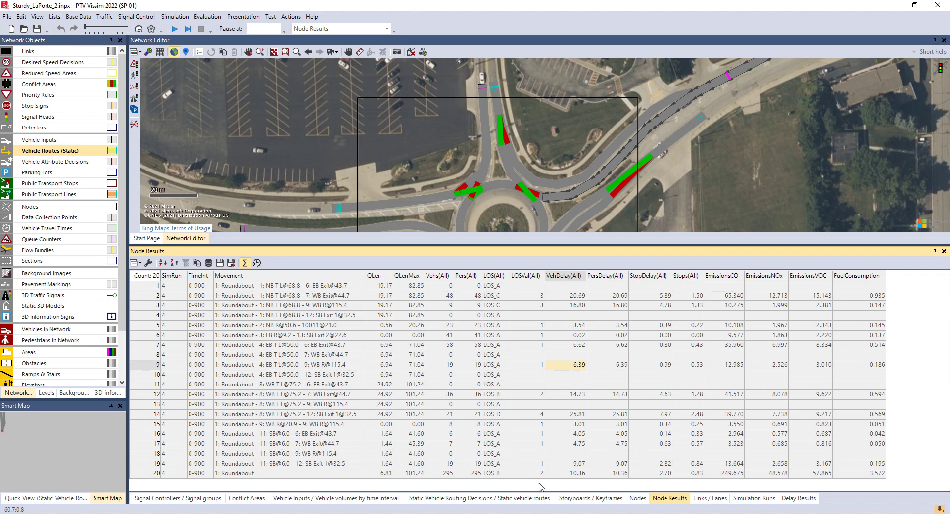
click(566, 296)
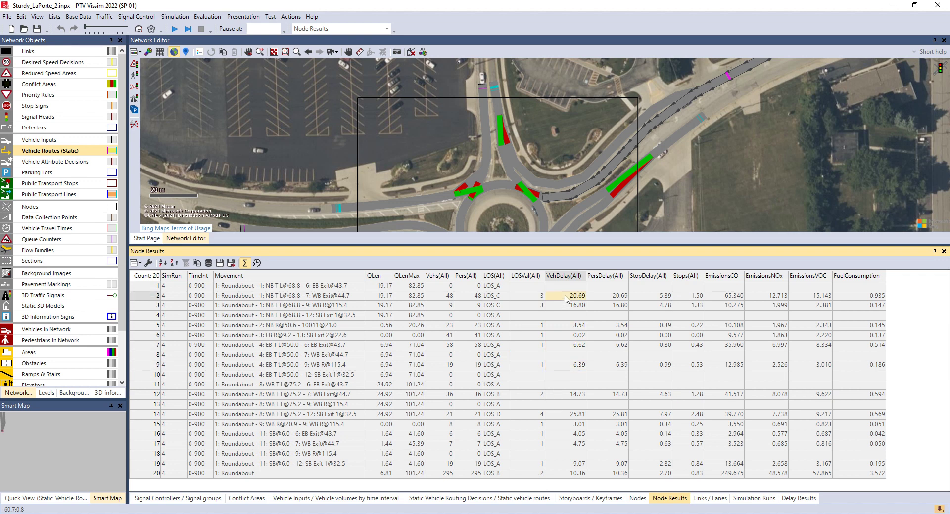
click(495, 297)
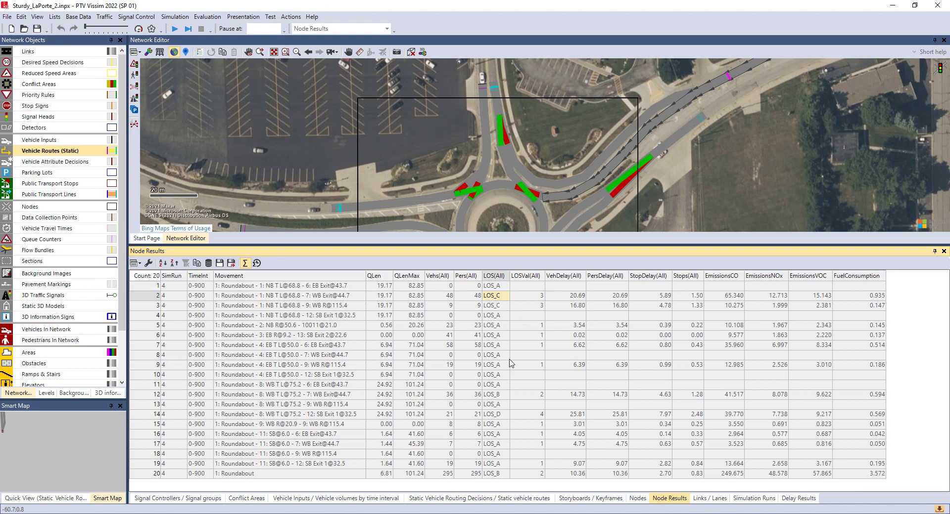
click(266, 476)
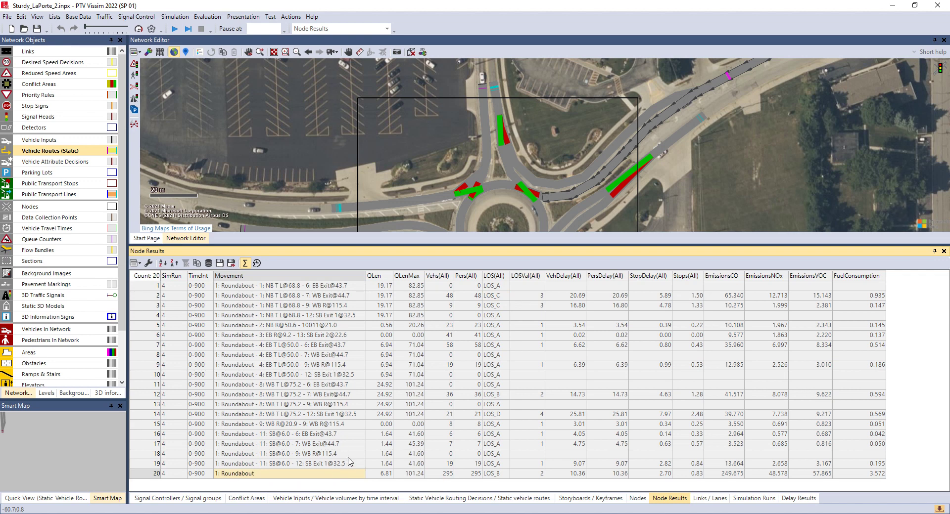
click(444, 475)
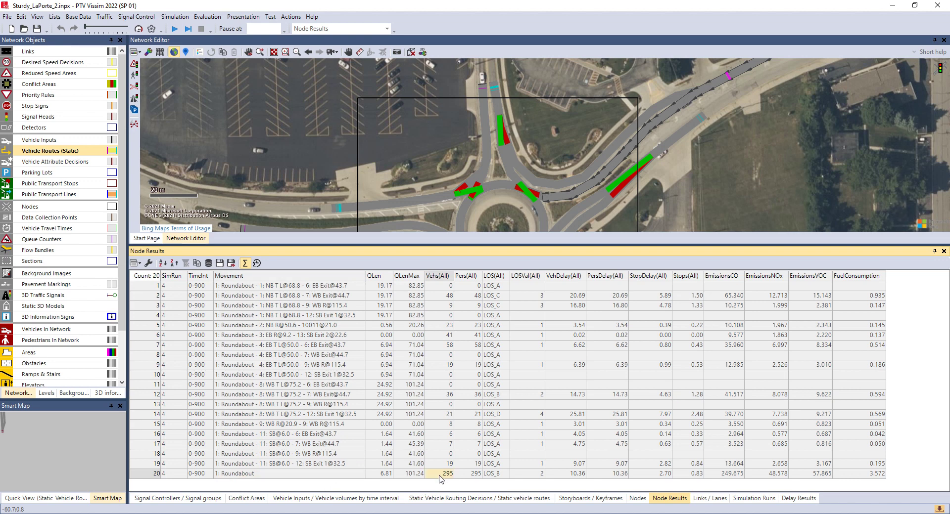
click(494, 476)
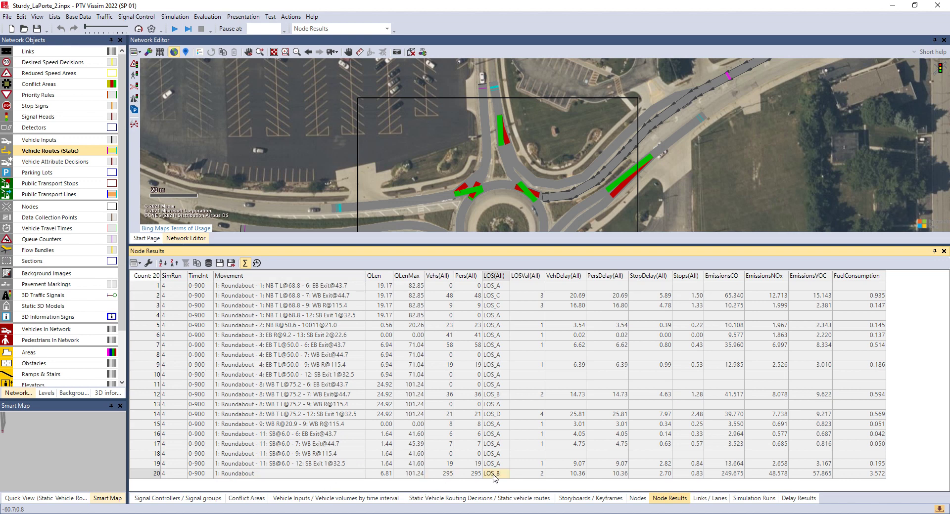
click(576, 477)
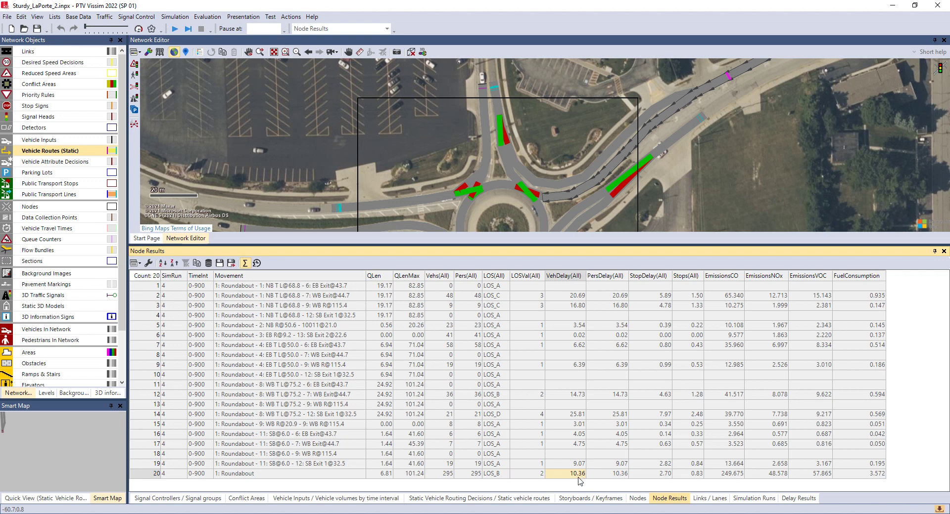
click(723, 476)
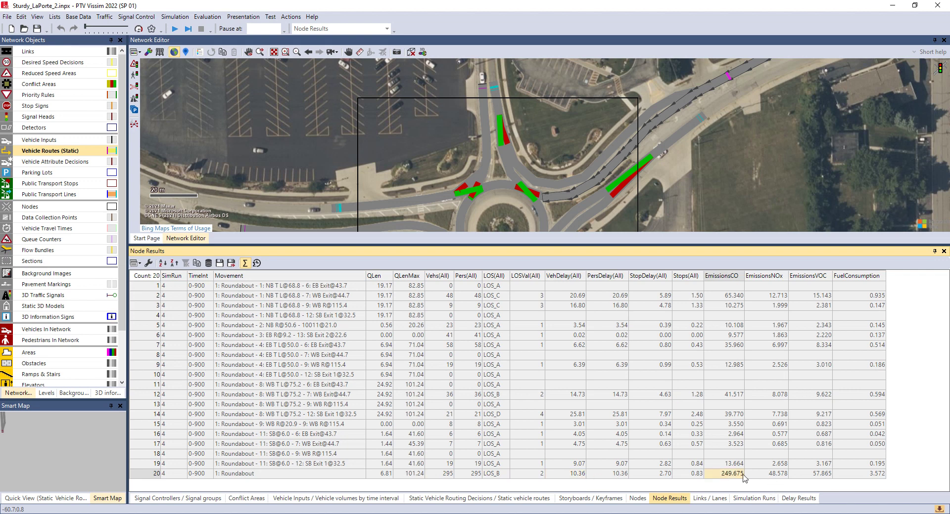
click(765, 475)
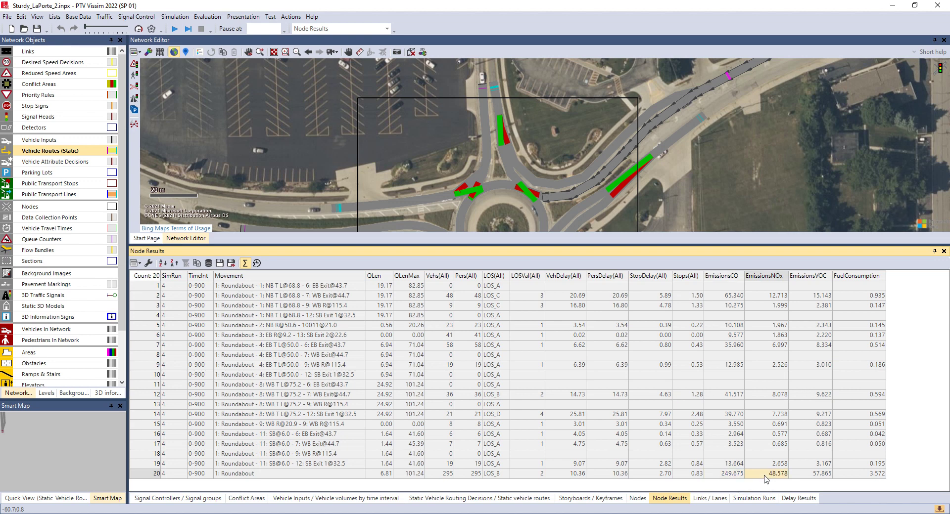
click(847, 476)
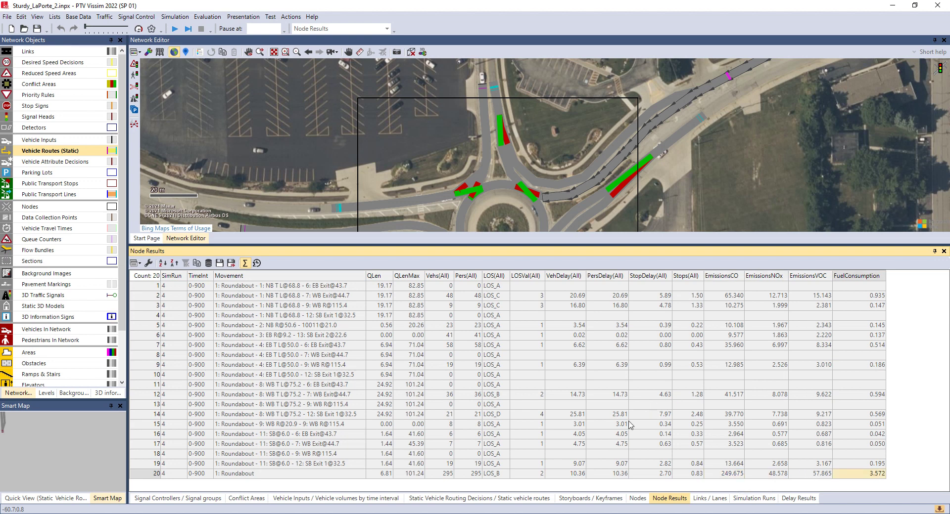
click(575, 473)
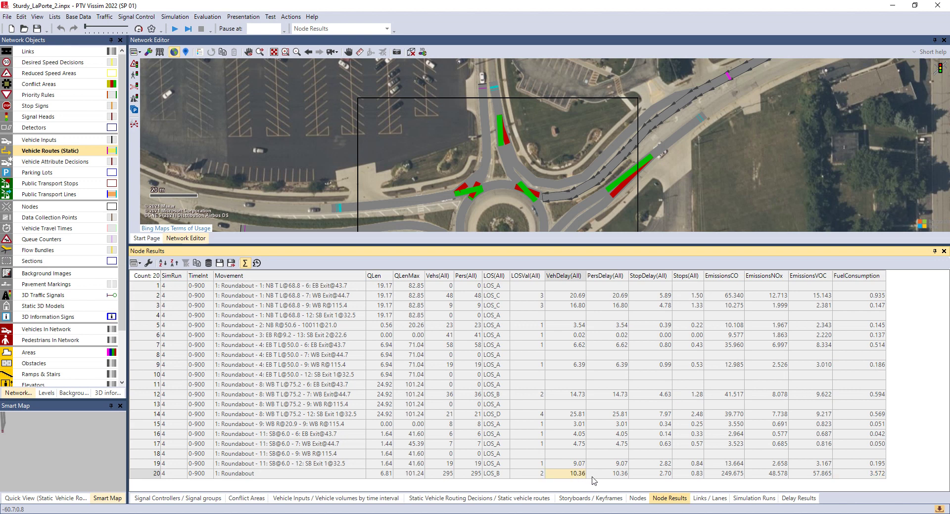
click(656, 475)
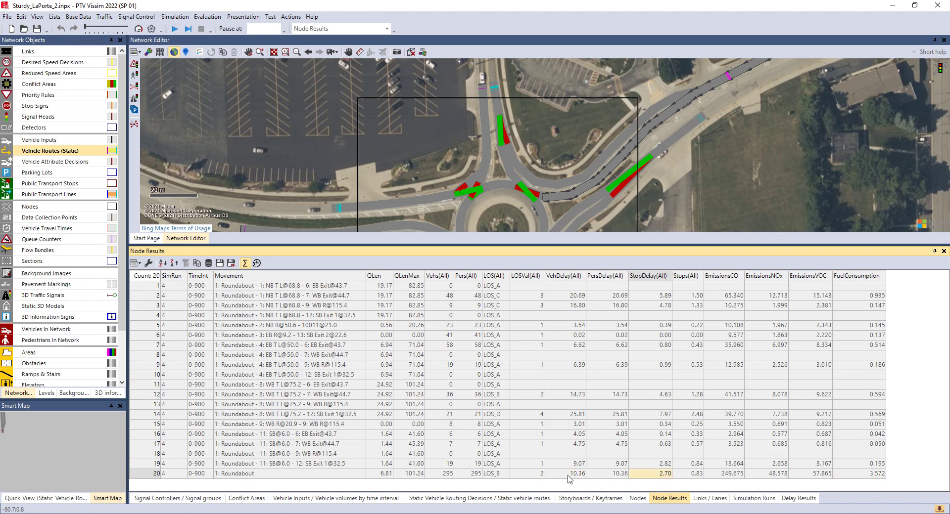
mouse_move(573, 474)
click(691, 475)
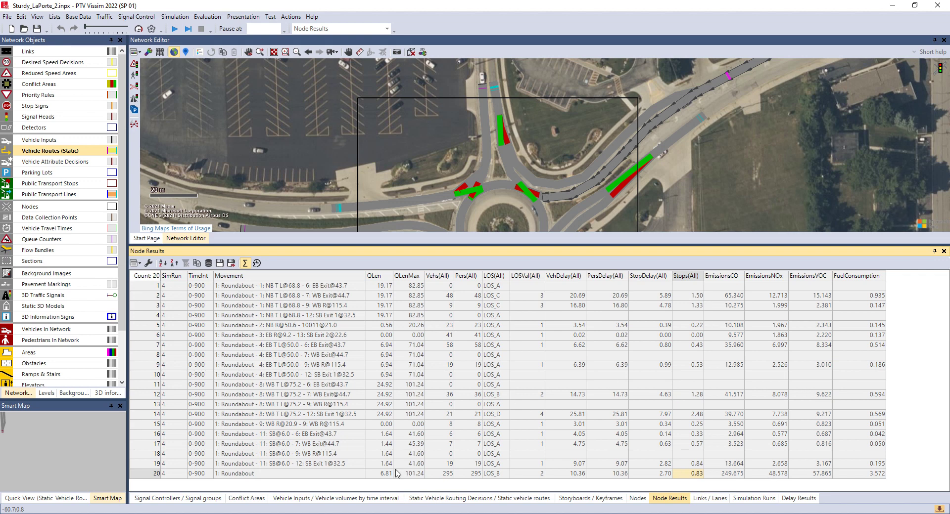
click(415, 476)
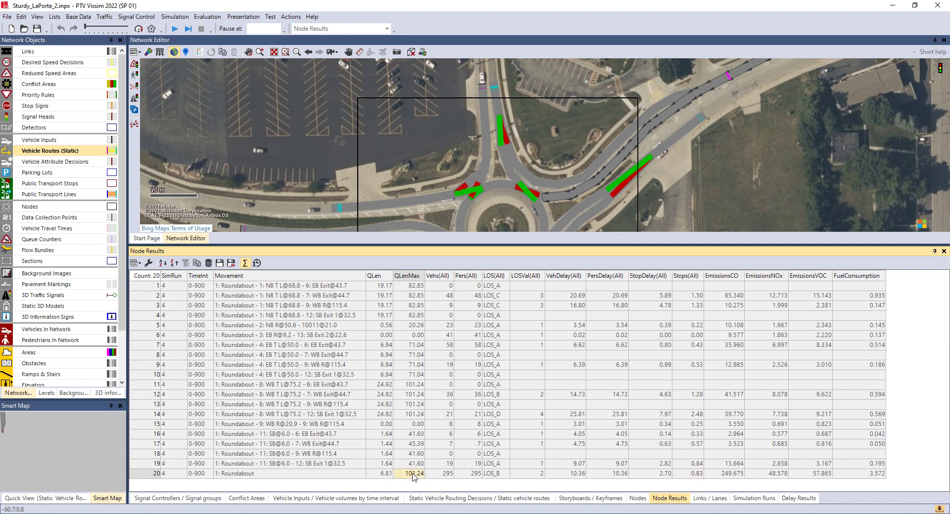
click(442, 476)
click(474, 476)
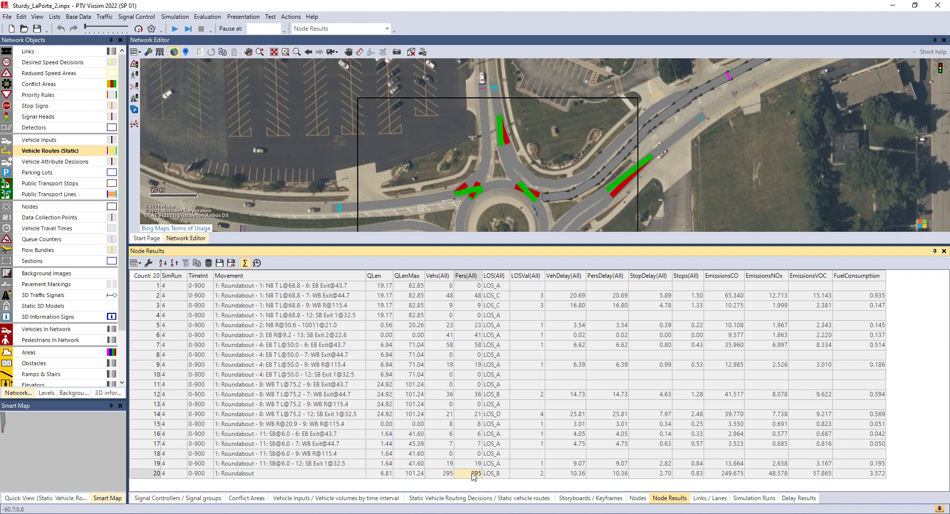
click(500, 474)
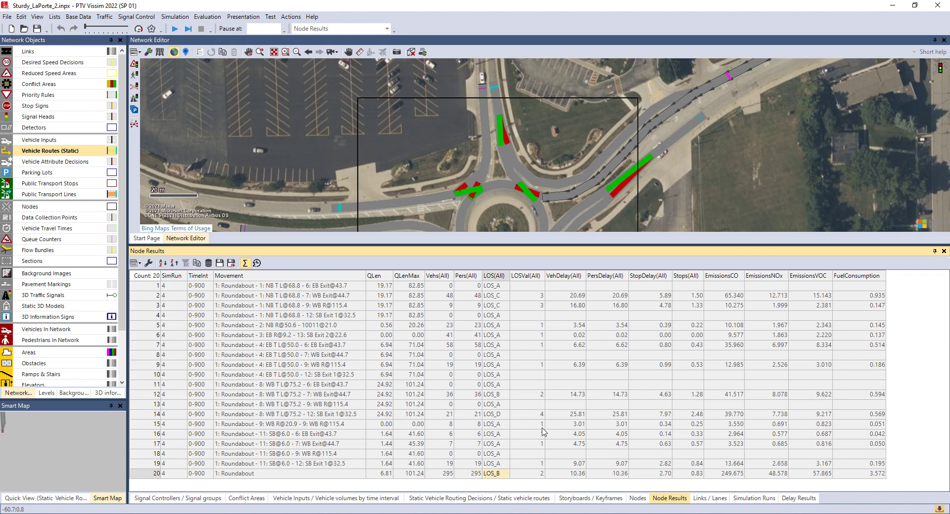
click(581, 474)
click(597, 474)
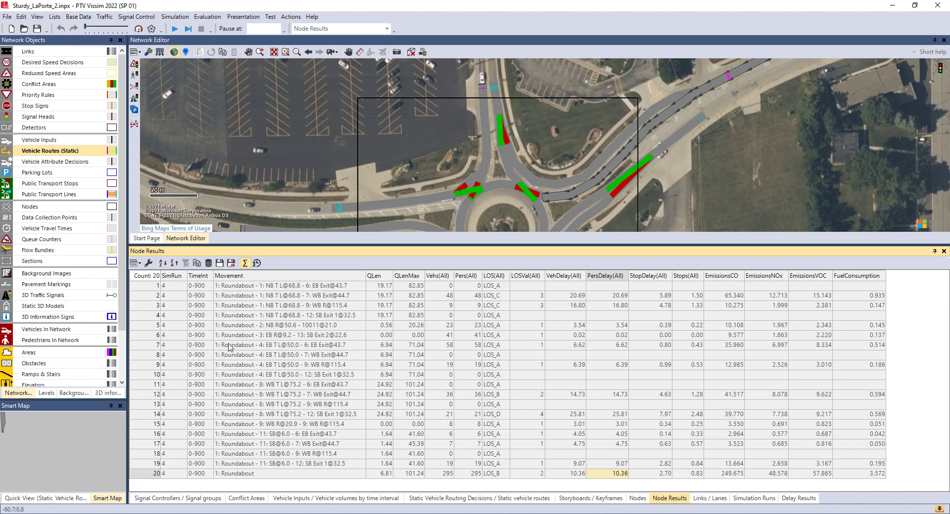
Step: Copy the Node Results table and paste it into Excel Book1 at cell A1
click(199, 266)
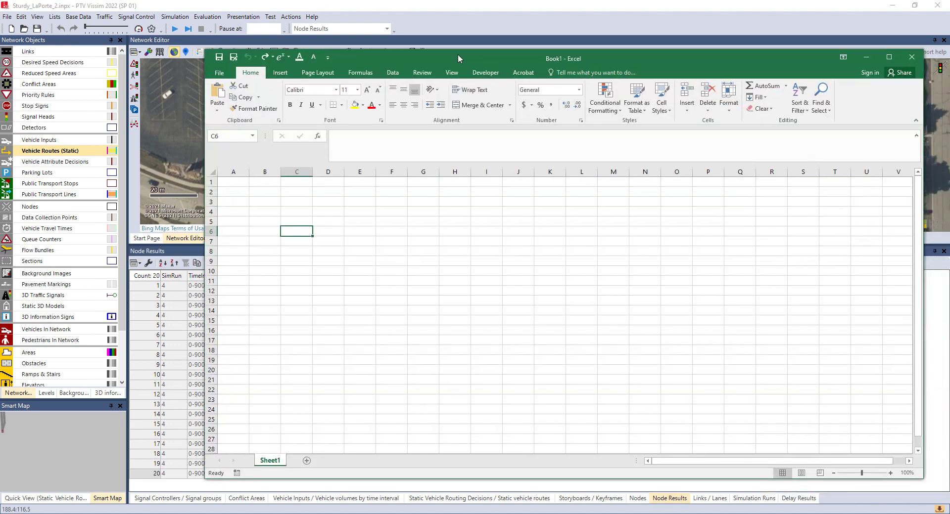
drag(458, 54, 318, 61)
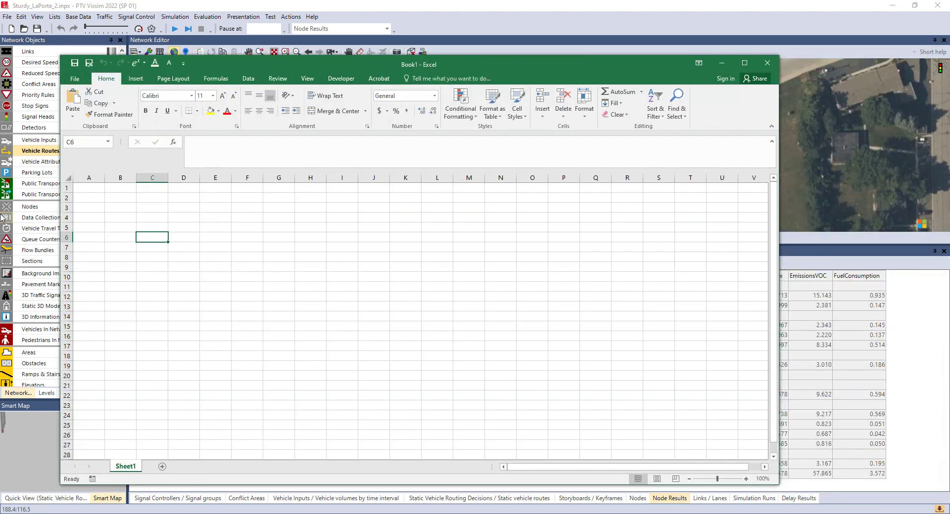
click(92, 192)
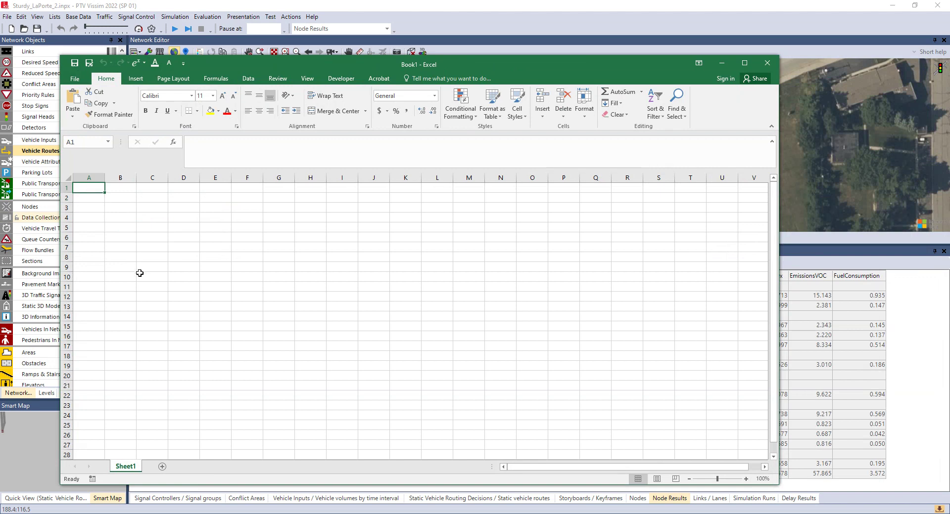
key(ctrl+v)
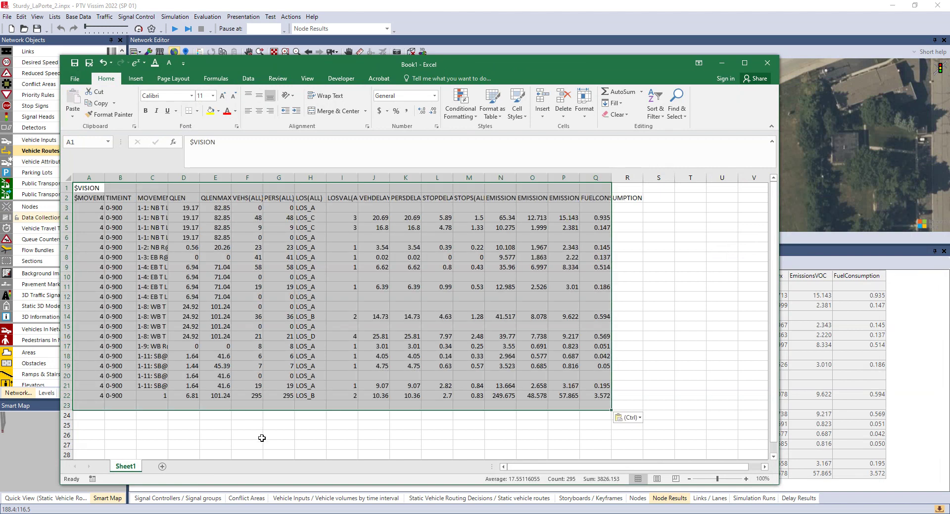
click(256, 433)
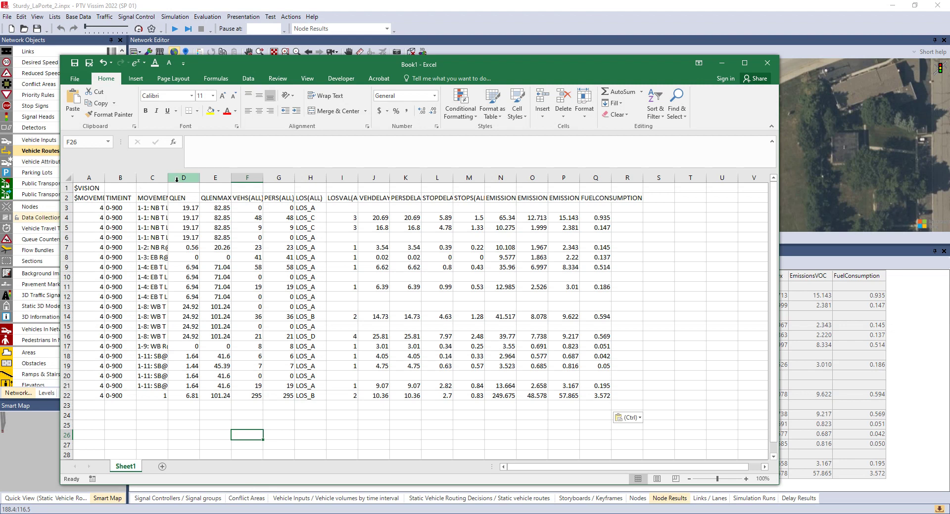
Step: Widen column C so movement names like WB to EB Exit show in full
drag(168, 182, 181, 183)
click(316, 437)
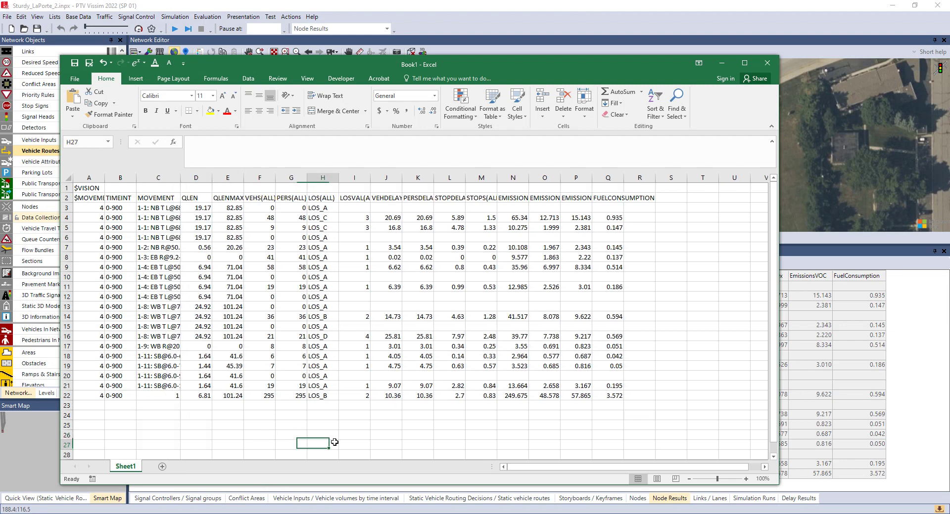
click(394, 396)
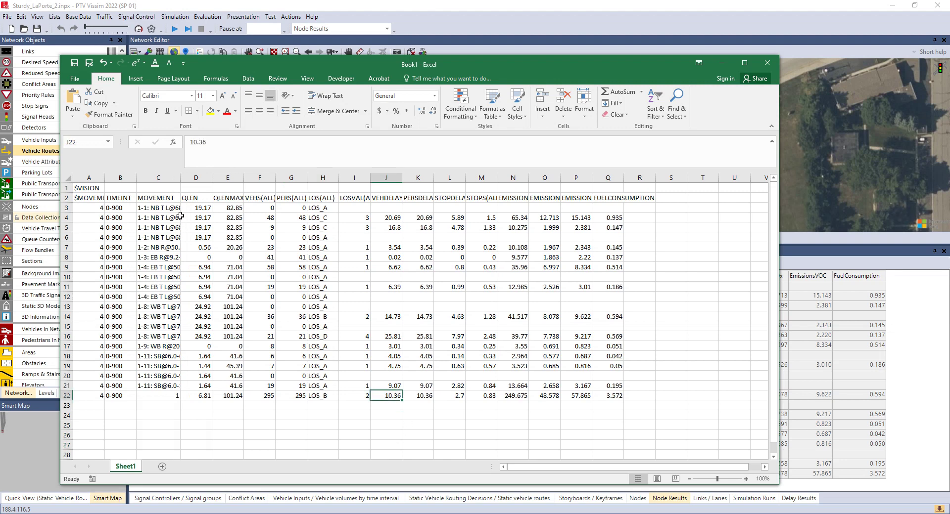
drag(181, 178, 266, 175)
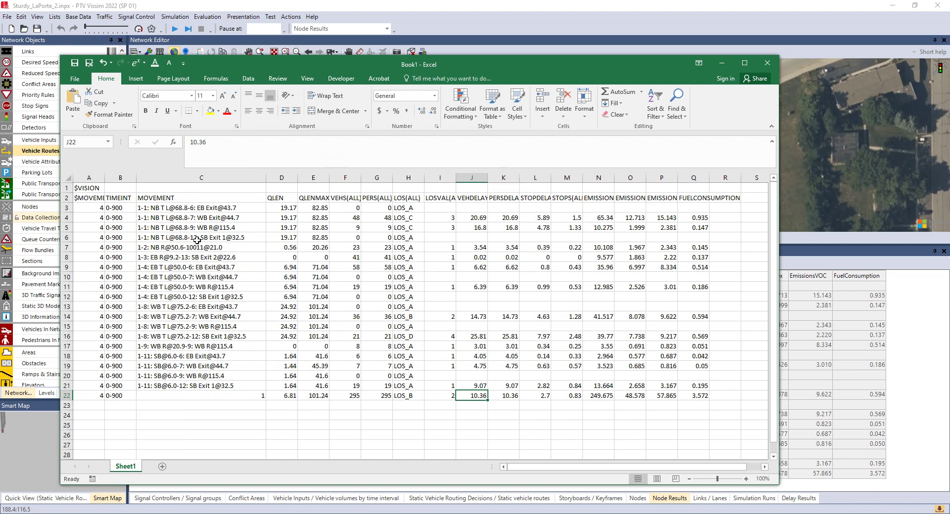
click(197, 257)
click(202, 277)
click(205, 307)
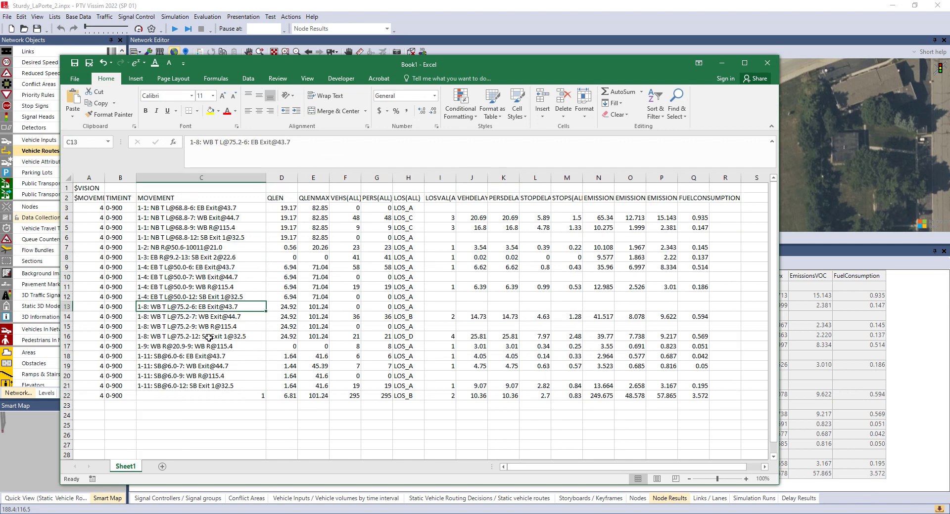
click(205, 326)
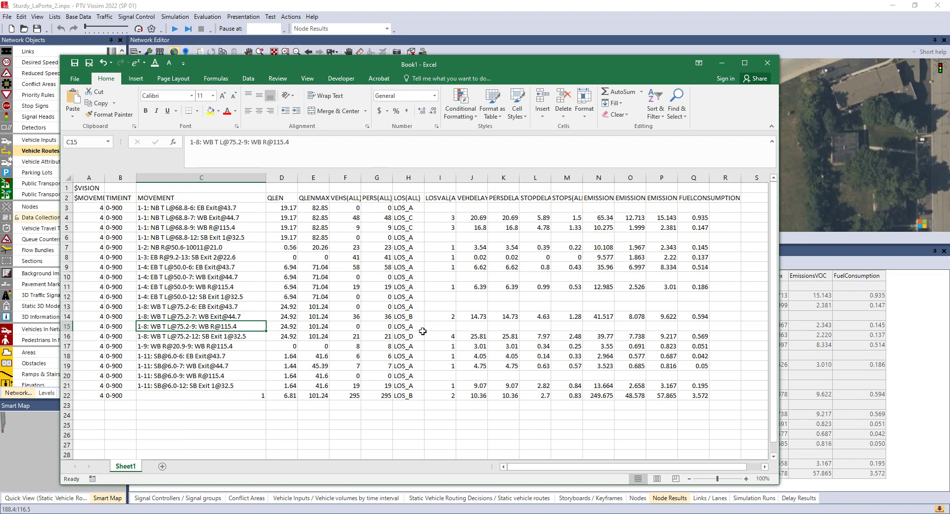
Step: Check the levels of service, the 20.69 vehicle delay and overall LOS_B, then minimize Excel
click(409, 219)
click(410, 237)
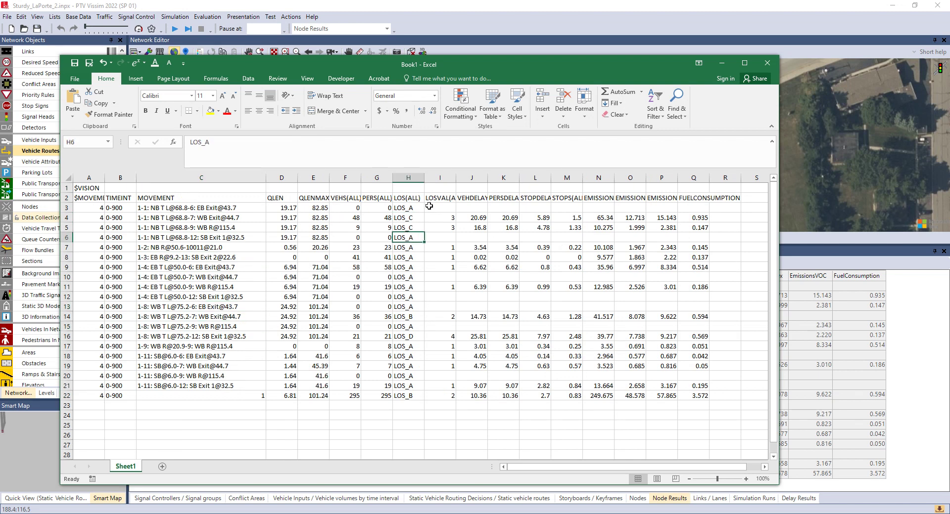
click(464, 219)
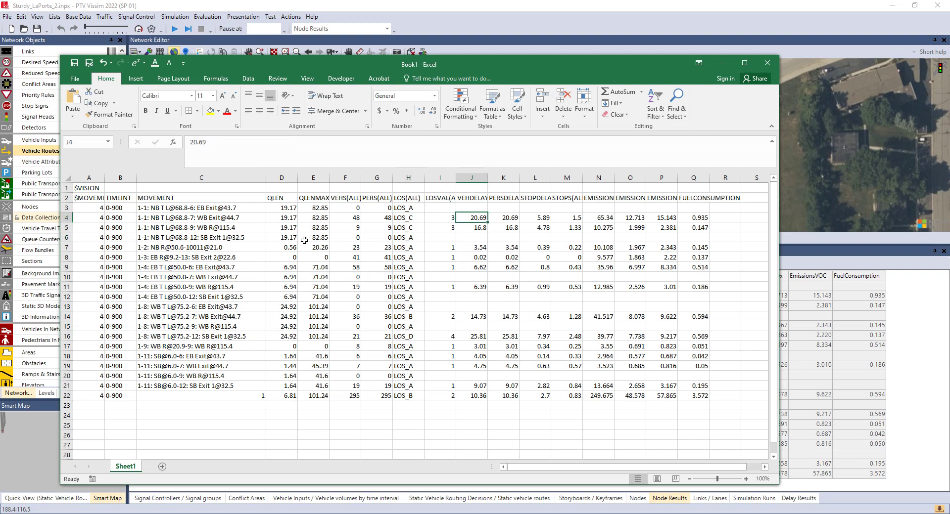
click(194, 218)
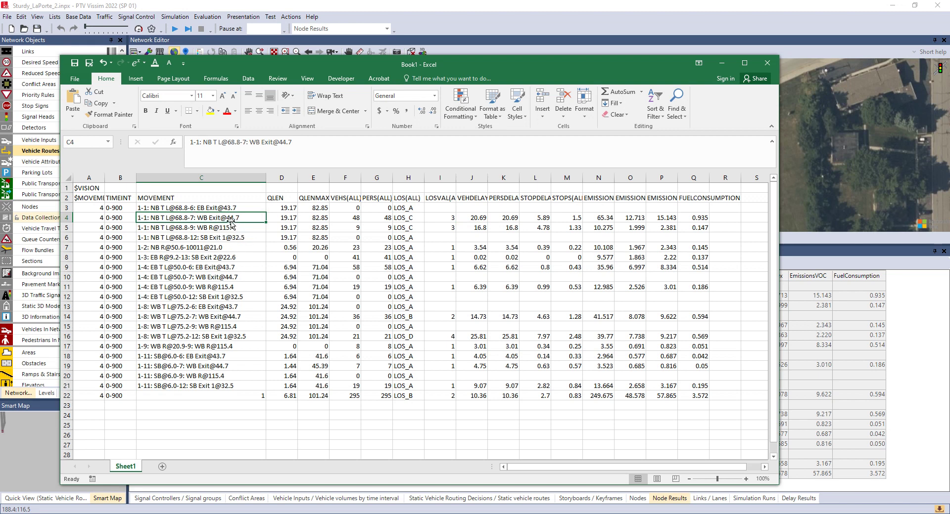
click(484, 218)
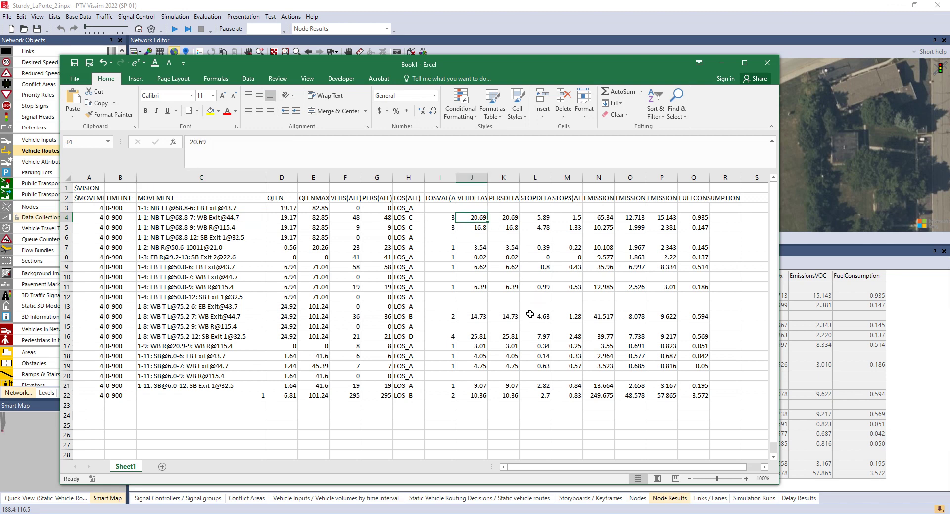
click(464, 426)
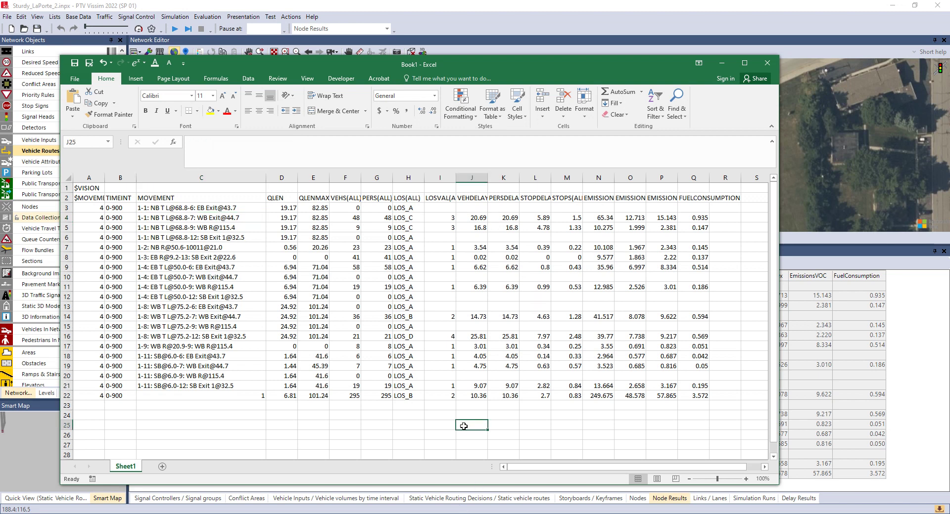
click(340, 415)
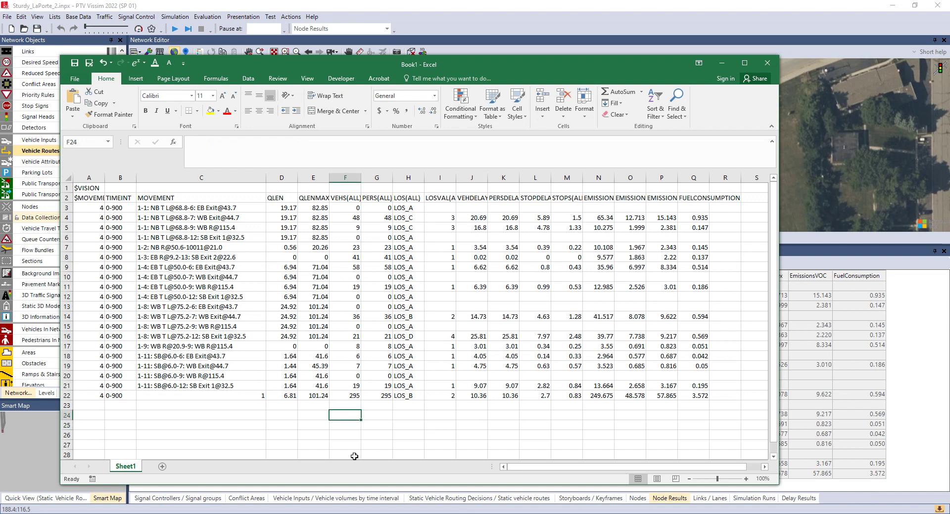
click(526, 428)
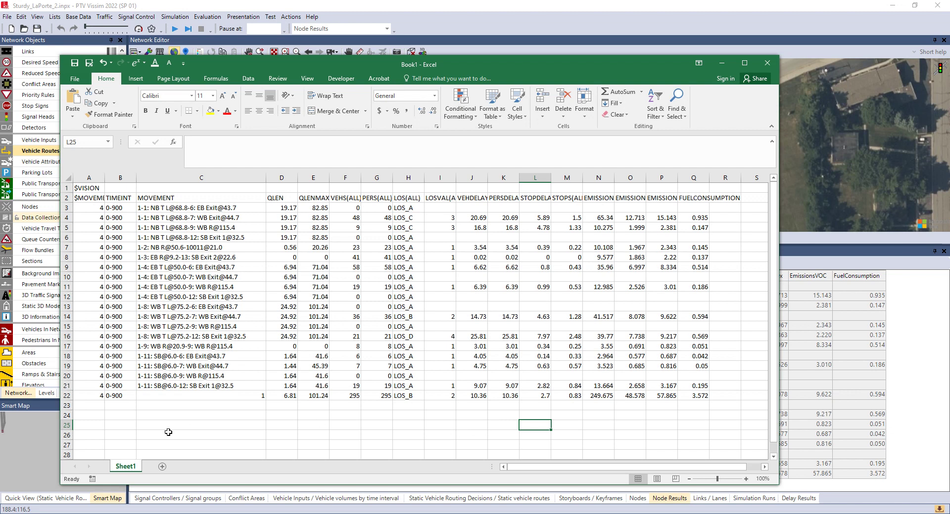
click(415, 398)
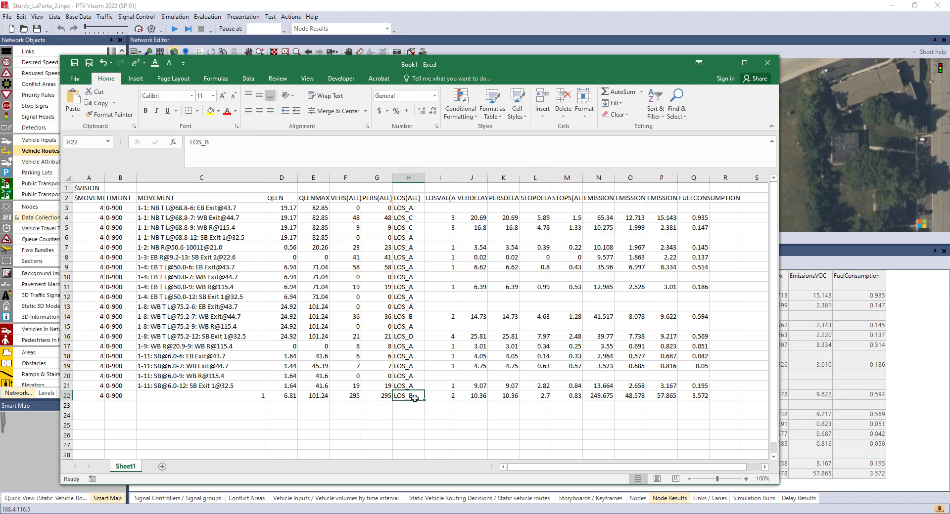
click(428, 426)
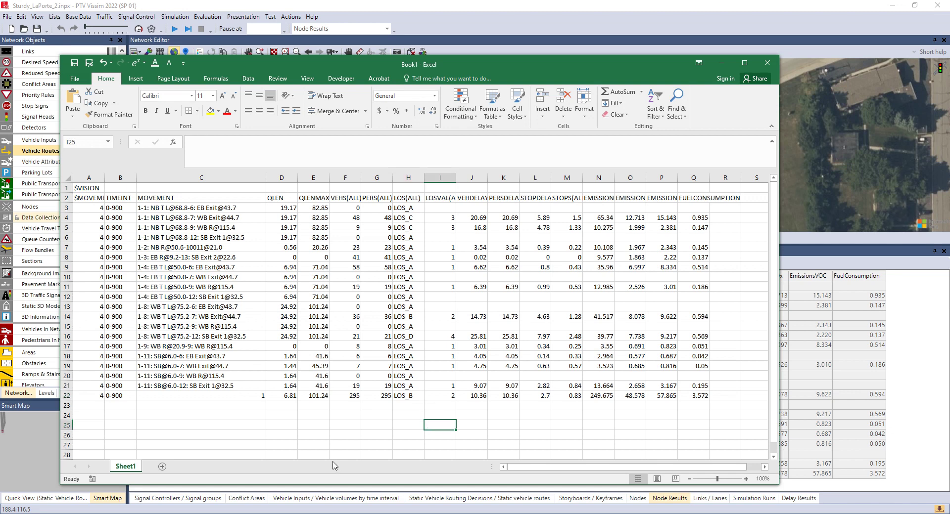
click(317, 435)
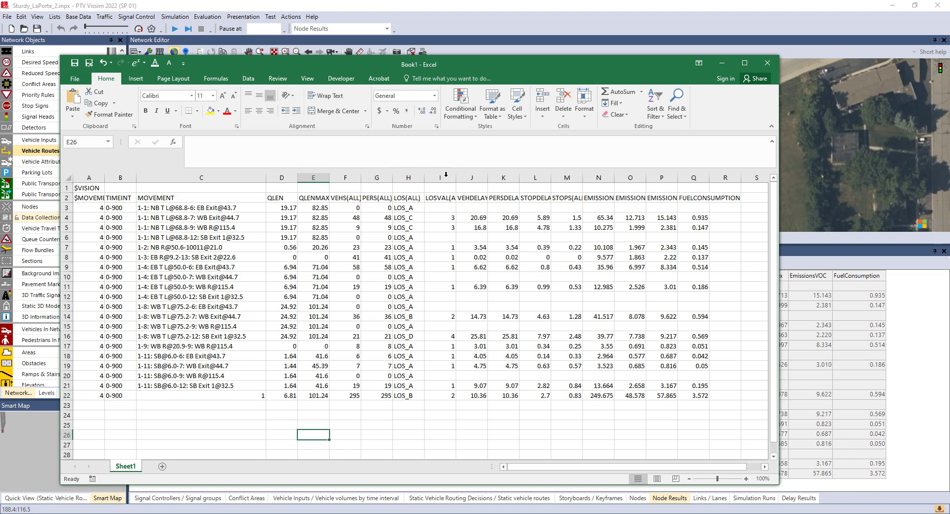
click(722, 63)
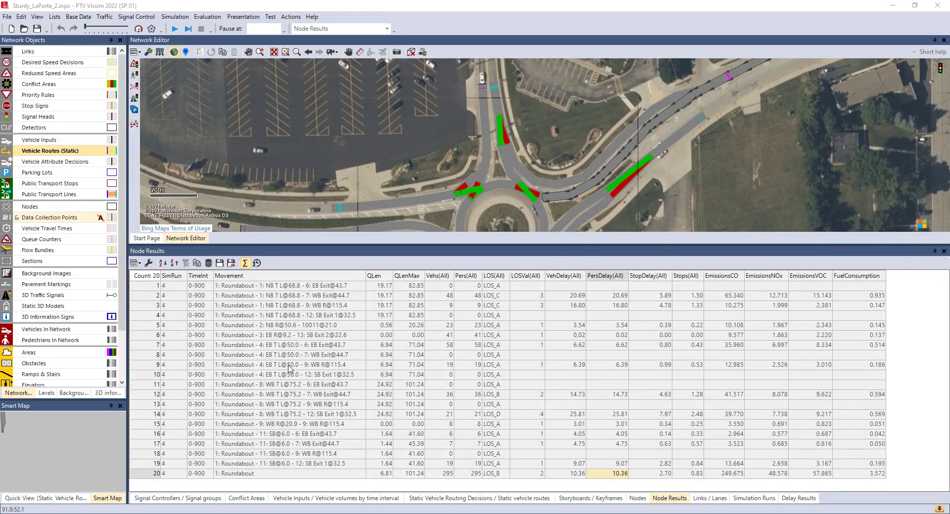
click(276, 405)
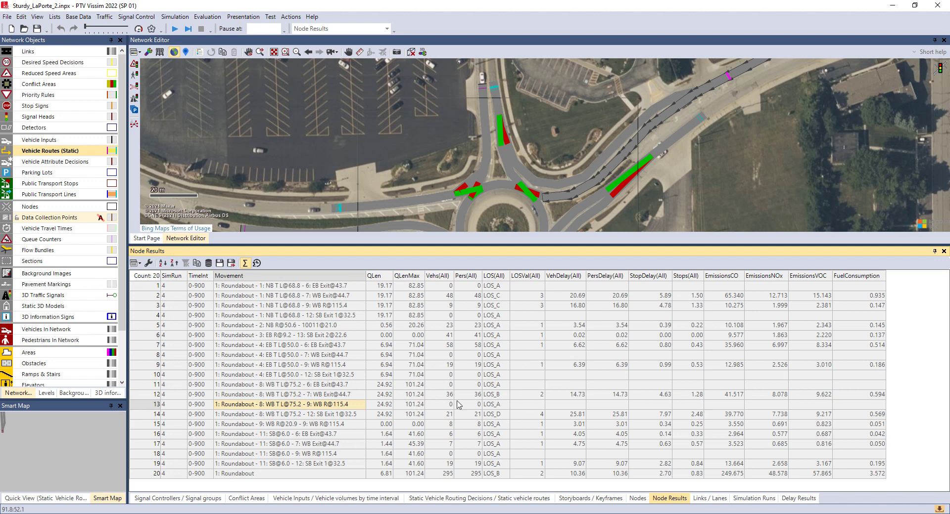
click(248, 474)
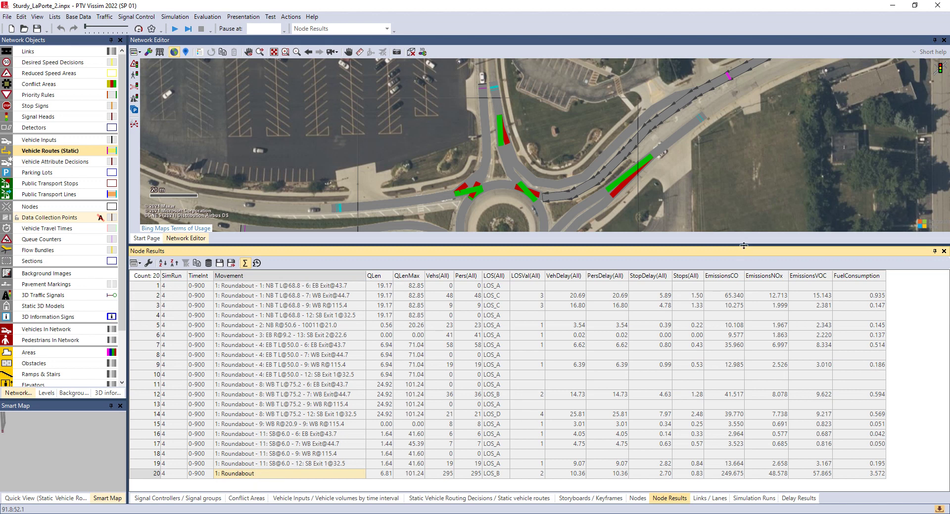
Step: Drag the Node Results splitter down so the whole roundabout shows in the Network Editor
drag(745, 251, 756, 399)
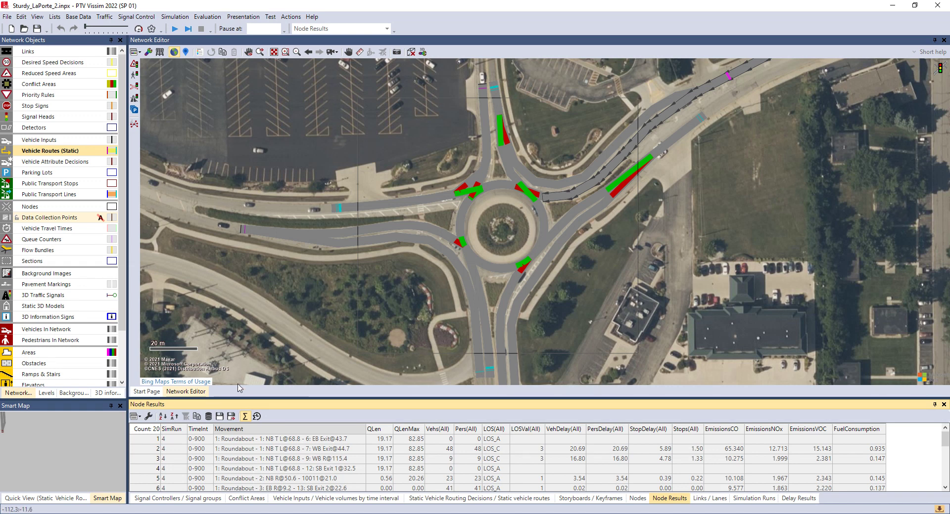
click(219, 417)
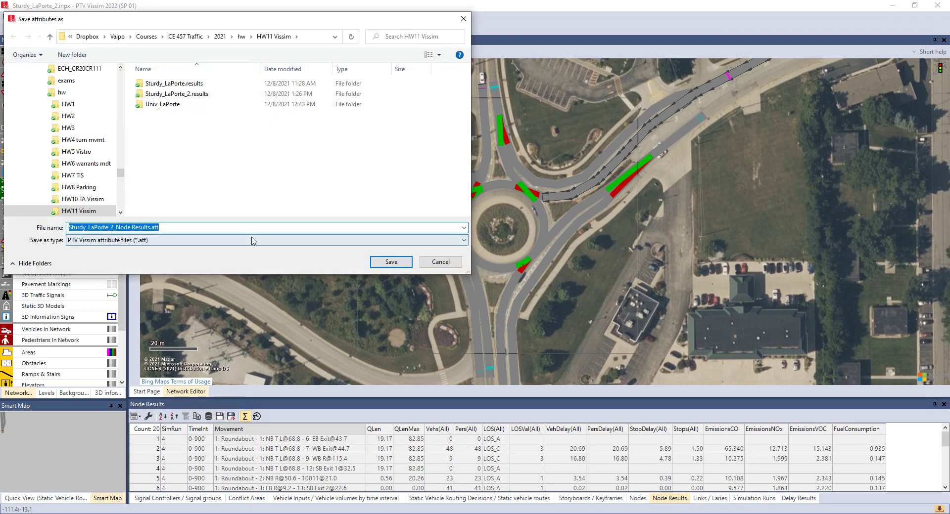
click(440, 261)
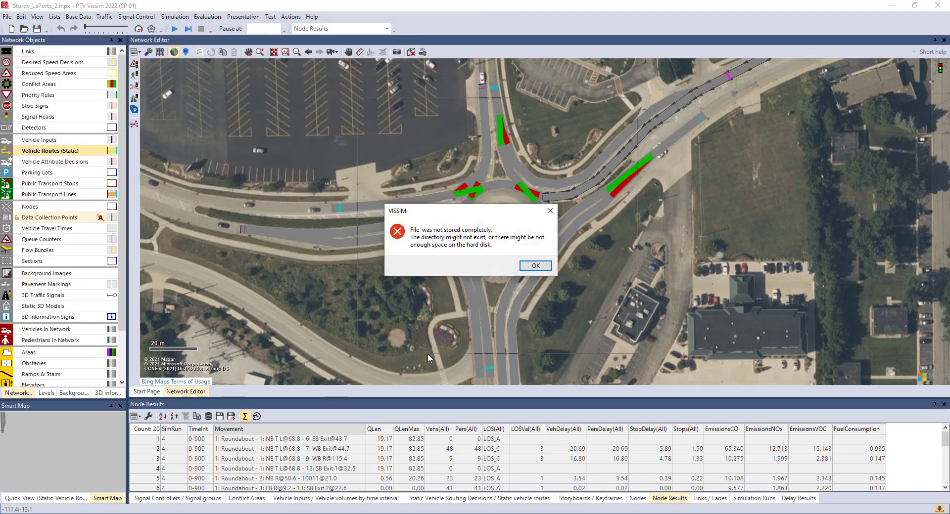
click(535, 265)
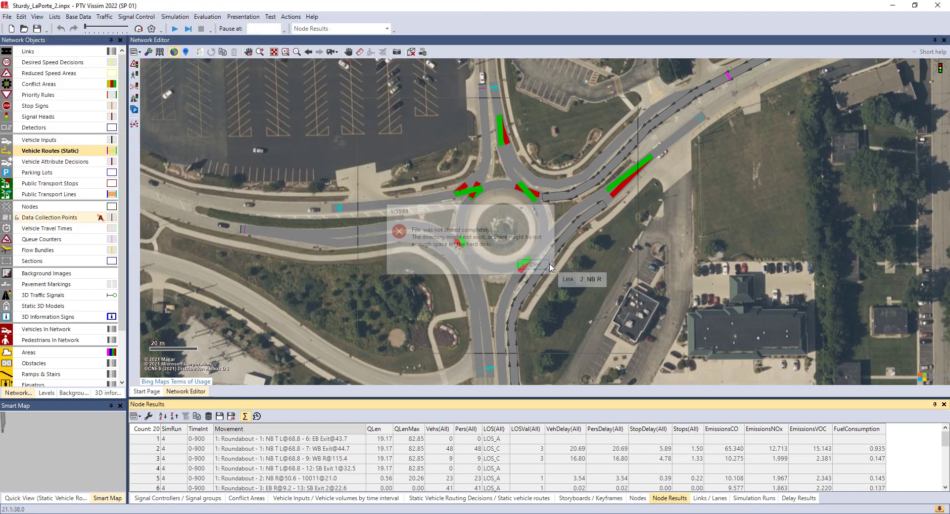
click(197, 417)
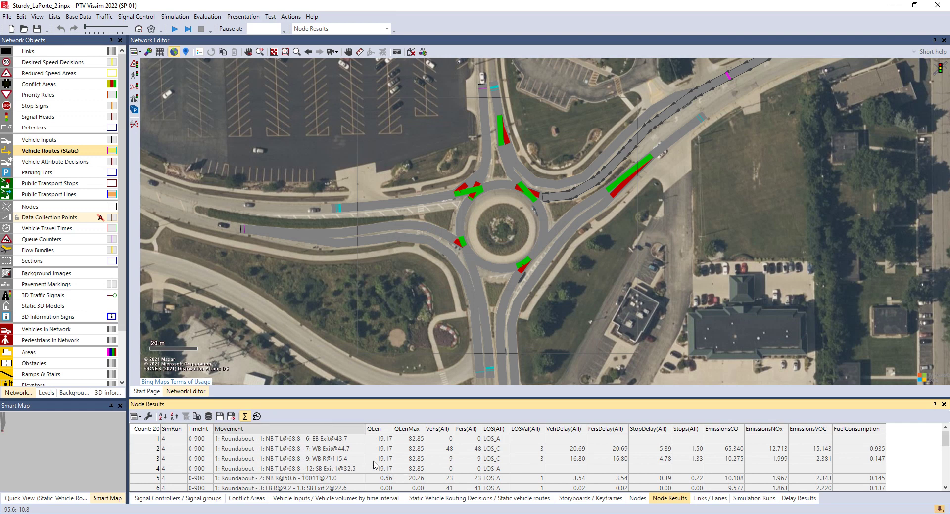
Step: Open the Static vehicle routing decisions list from Vehicle Routes in Network Objects
click(39, 151)
click(40, 151)
right_click(40, 151)
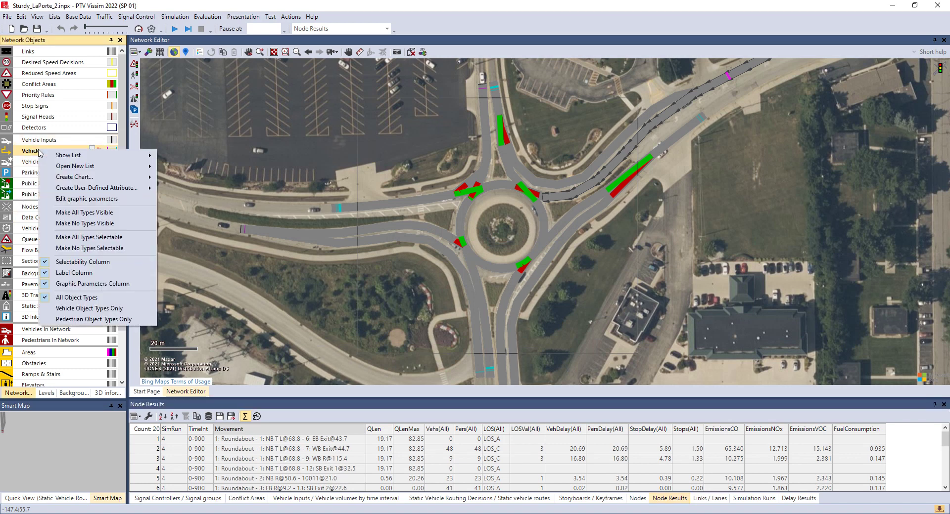
mouse_move(80, 157)
click(181, 156)
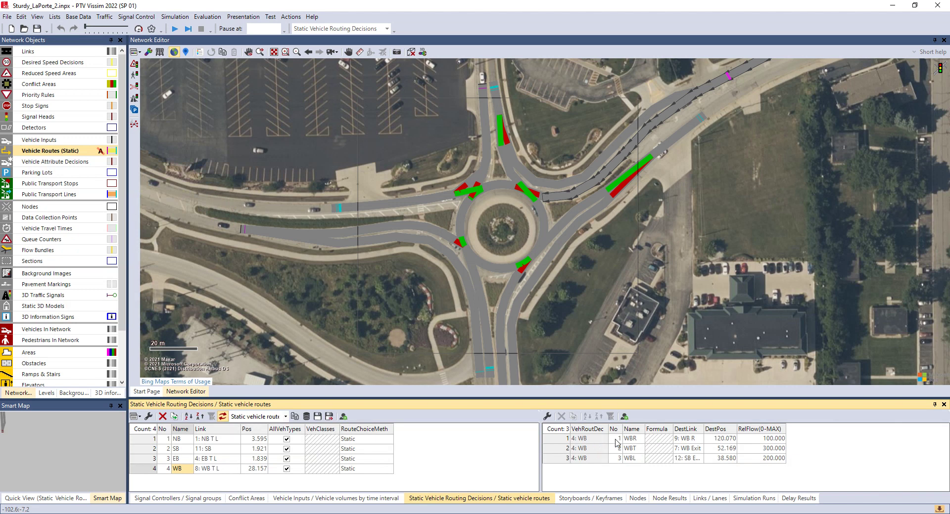
Step: Select the WB routes and step to the WBT 300 and WBR 100 relative flows
click(600, 441)
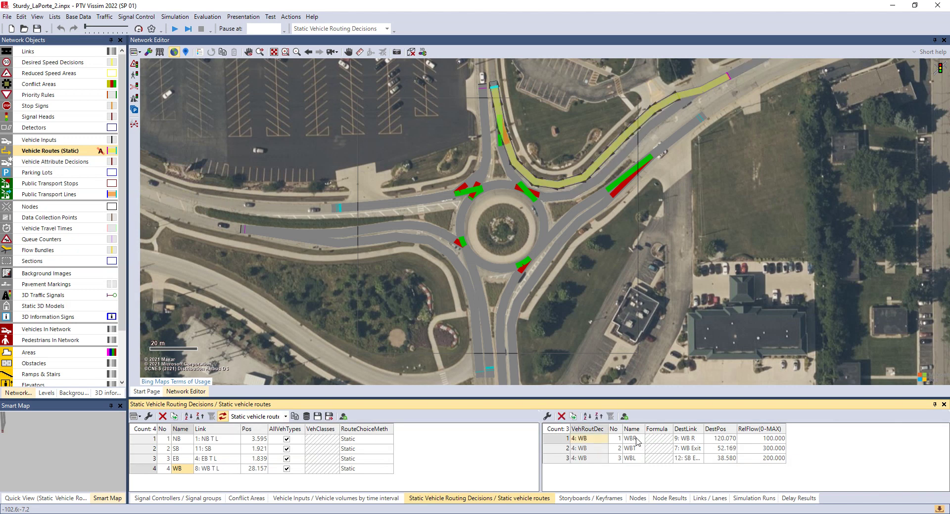
click(599, 441)
click(585, 448)
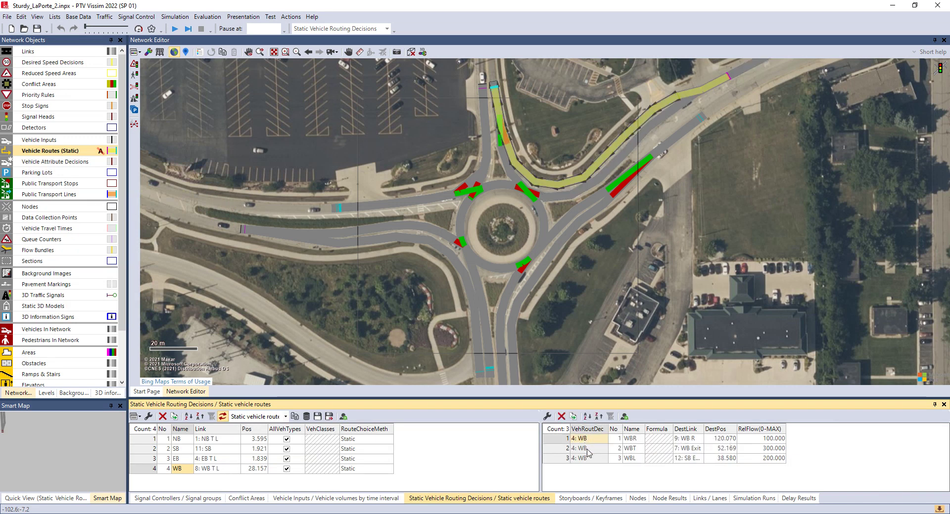
click(583, 458)
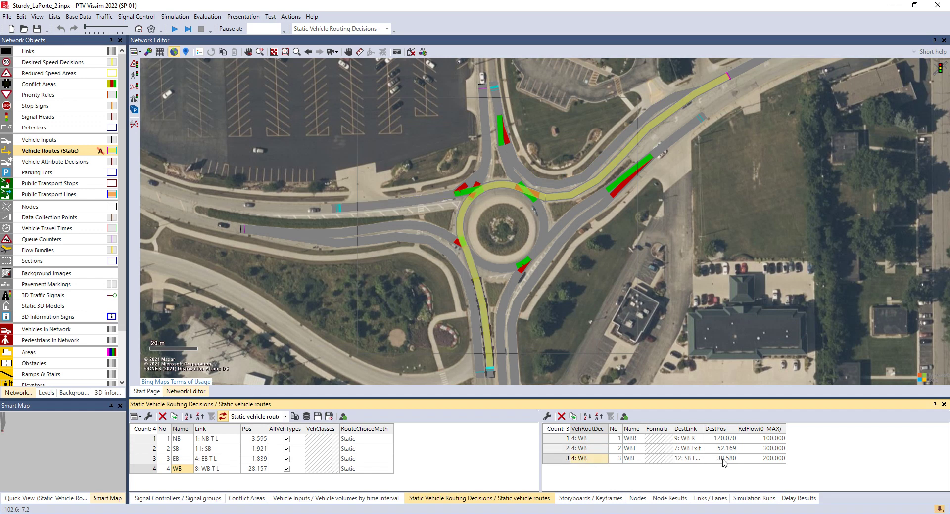
click(762, 448)
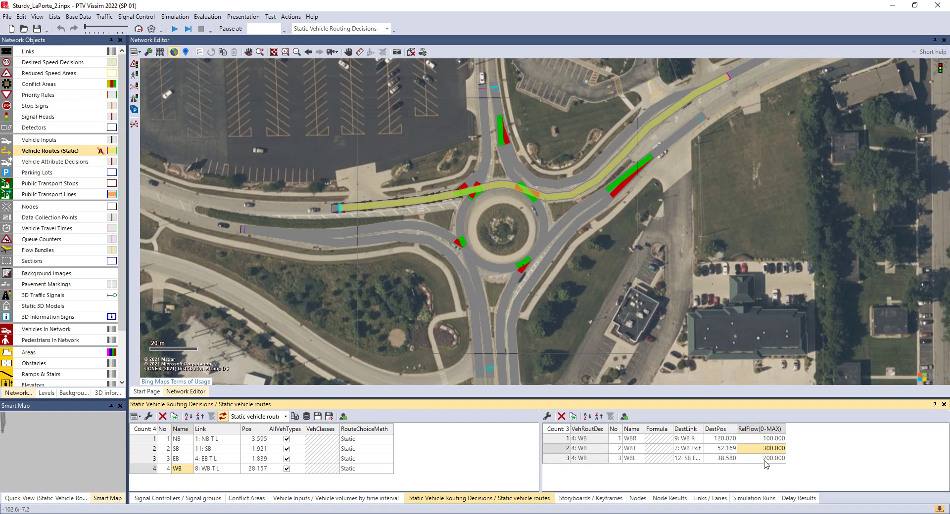
click(766, 461)
key(Up)
key(Up)
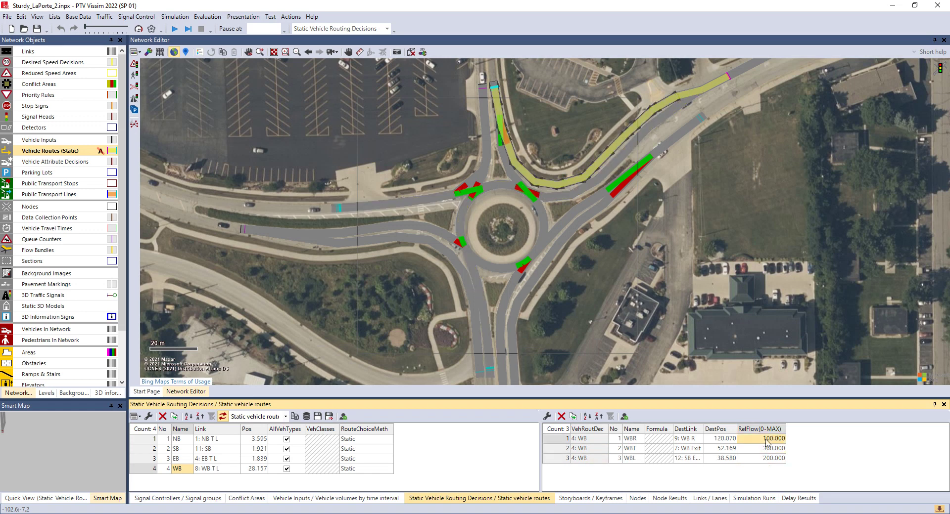